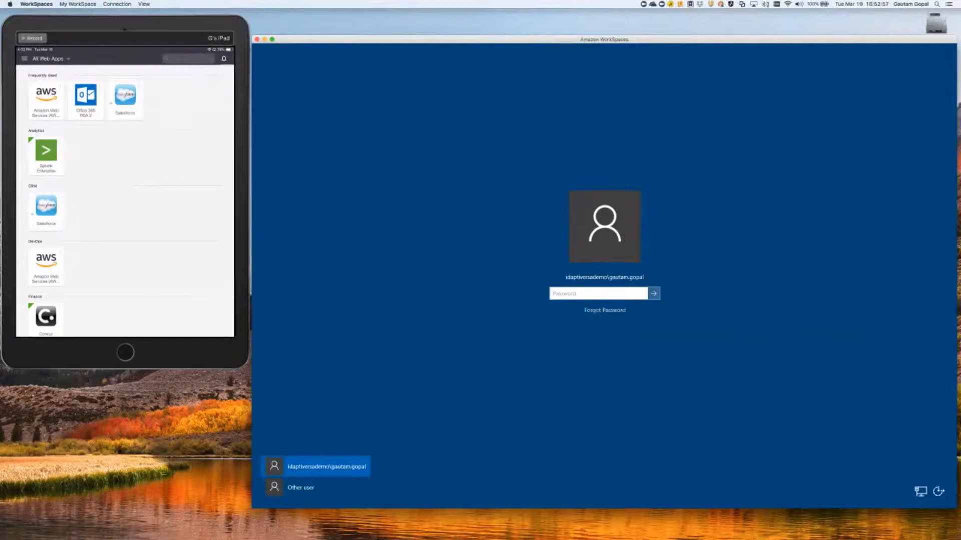
Sign in to the virtual desktop with the account password and Mobile Authenticator as the authentication method
{"action": "type", "text": "••••••••"}
{"action": "key", "text": "Return"}
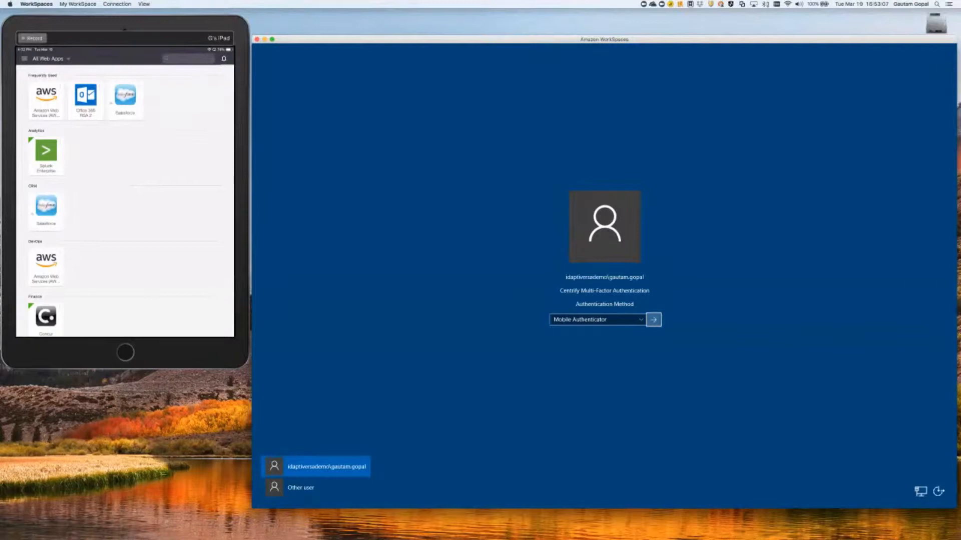
{"action": "left_click", "coordinate": [620, 320]}
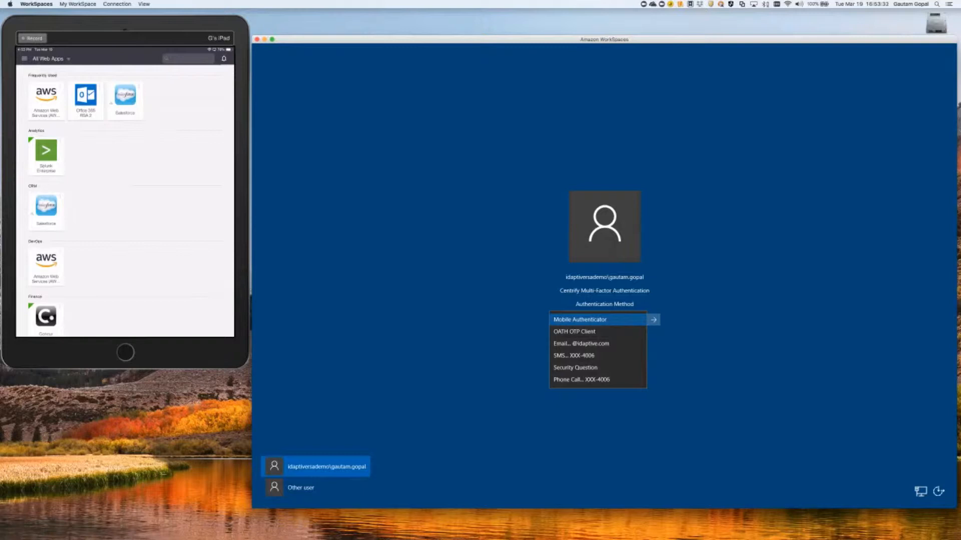
{"action": "left_click", "coordinate": [592, 319]}
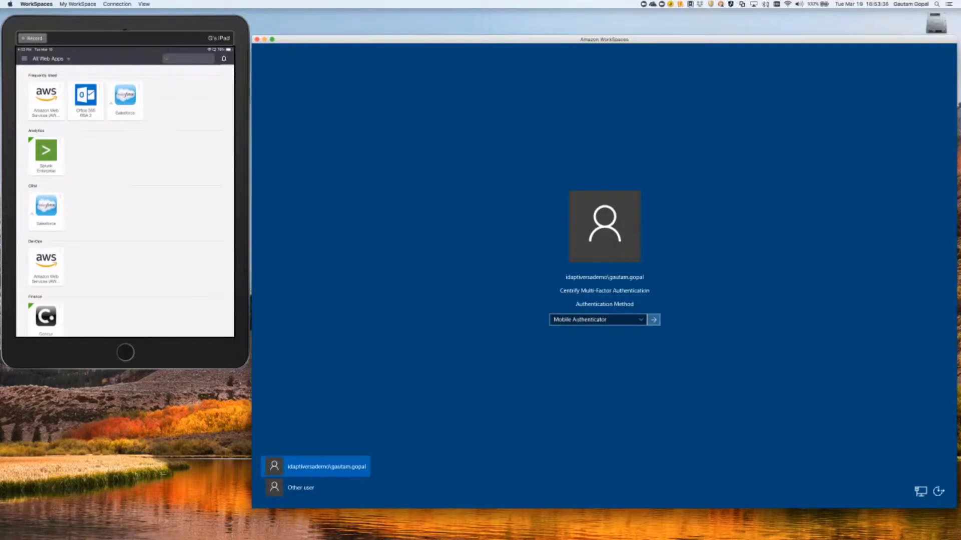
{"action": "left_click", "coordinate": [654, 320]}
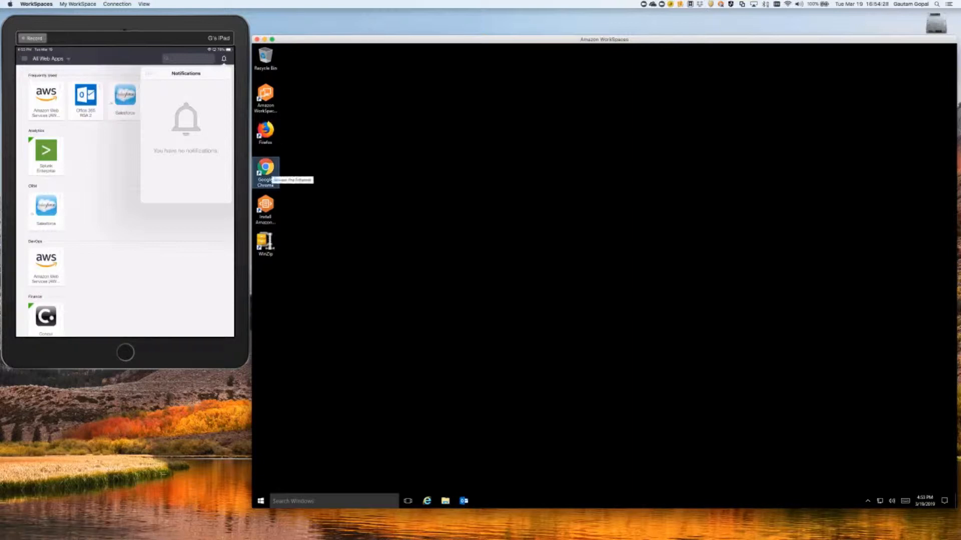
Open the User Portal in Chrome and launch Office 365 RSA 2 to view its mailbox, closing the mail page when done
{"action": "double_click", "coordinate": [265, 170]}
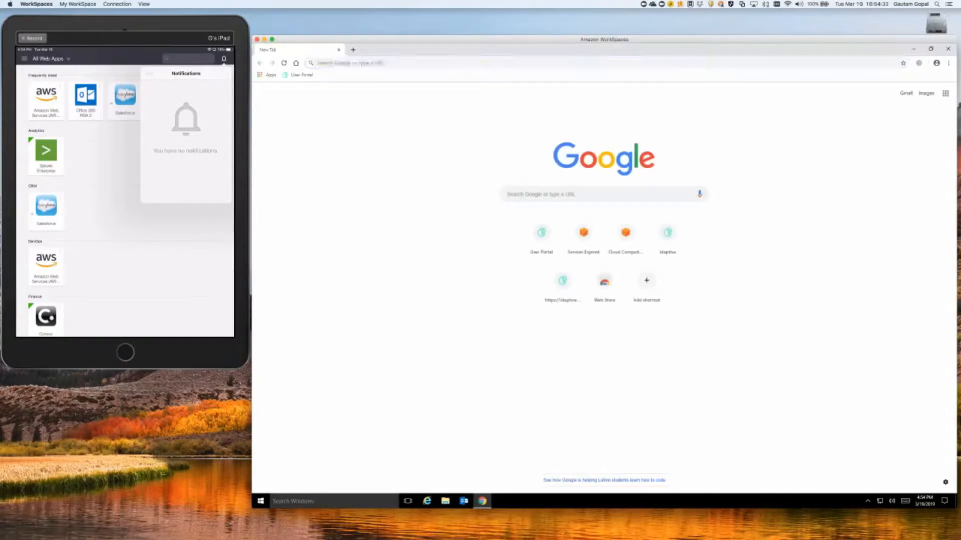
{"action": "left_click", "coordinate": [299, 74]}
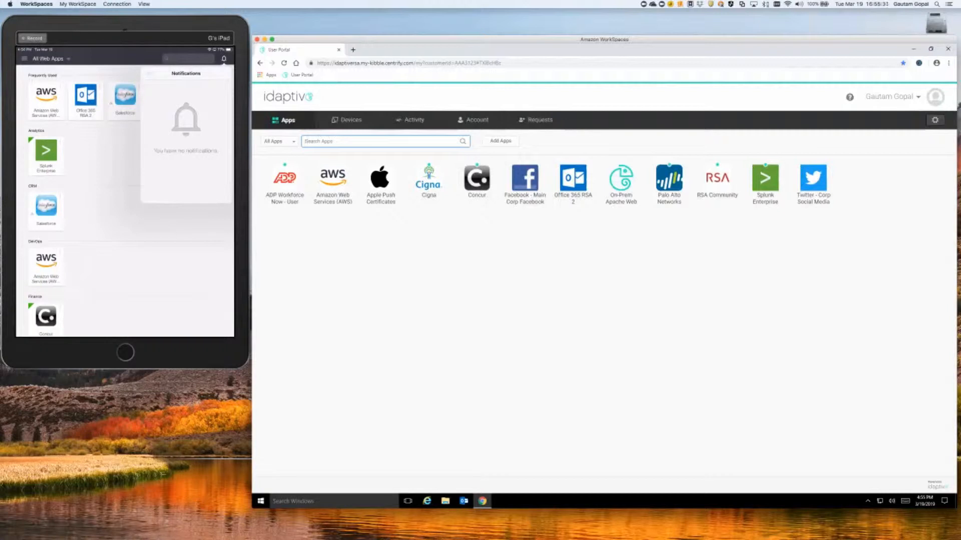
{"action": "left_click", "coordinate": [572, 183]}
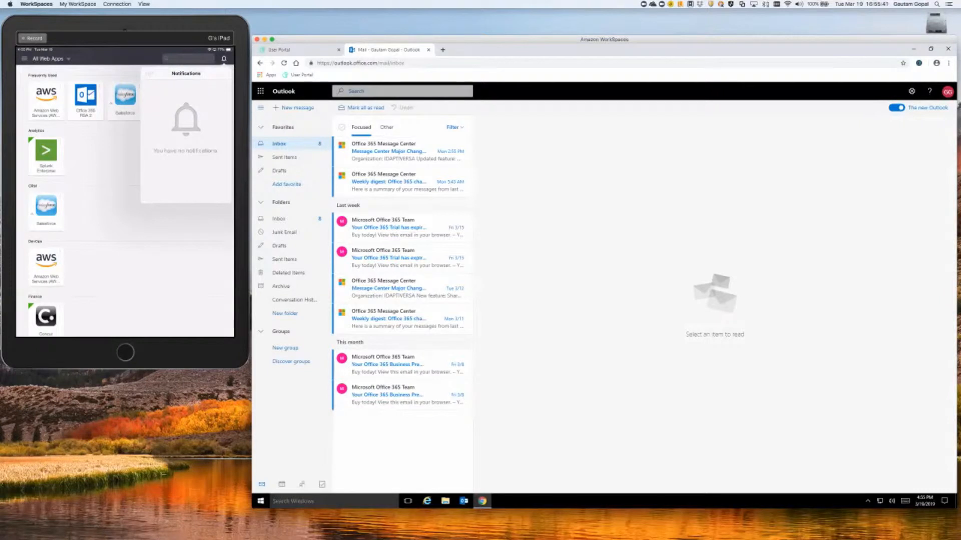
{"action": "key", "text": "ctrl+w"}
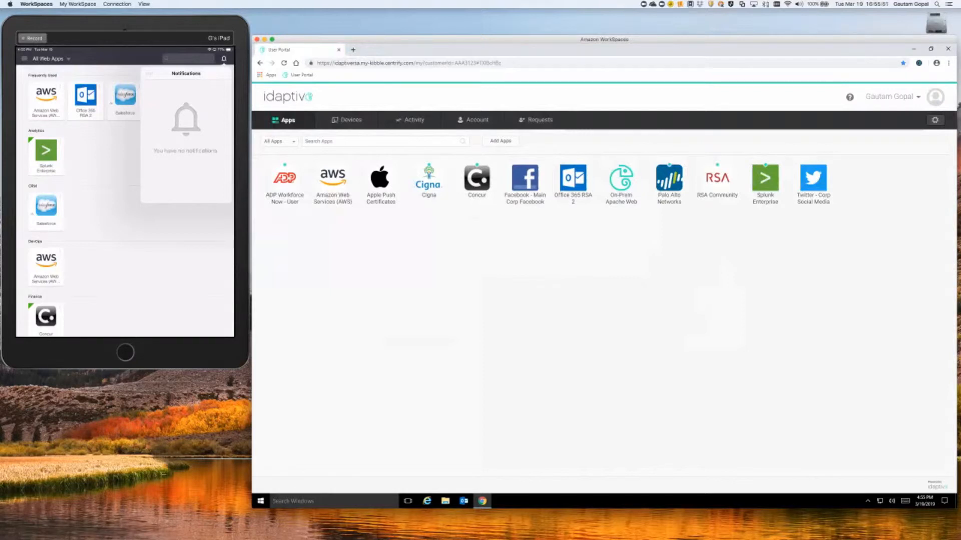
Search the app catalog for Salesforce and start an access request for the SAML version
{"action": "left_click", "coordinate": [501, 141]}
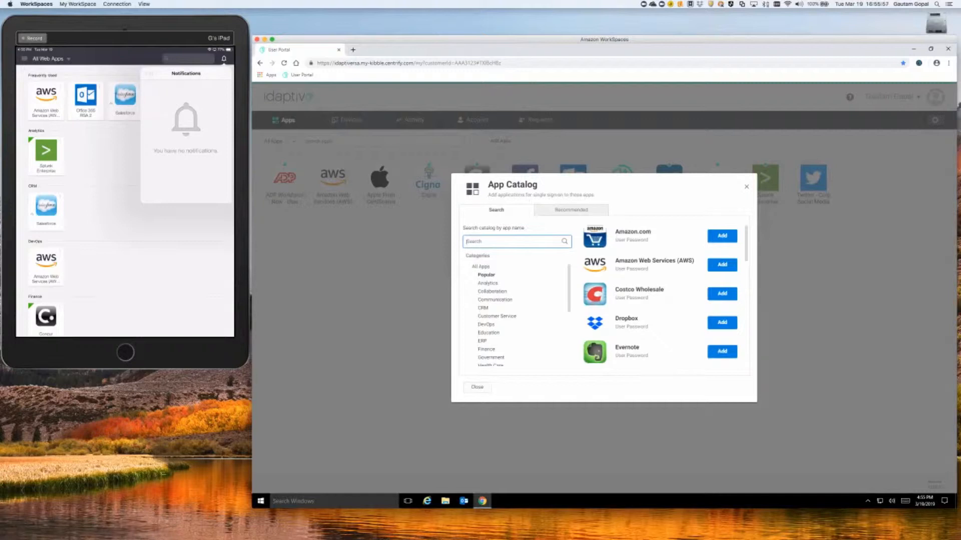
{"action": "type", "text": "Salesforce"}
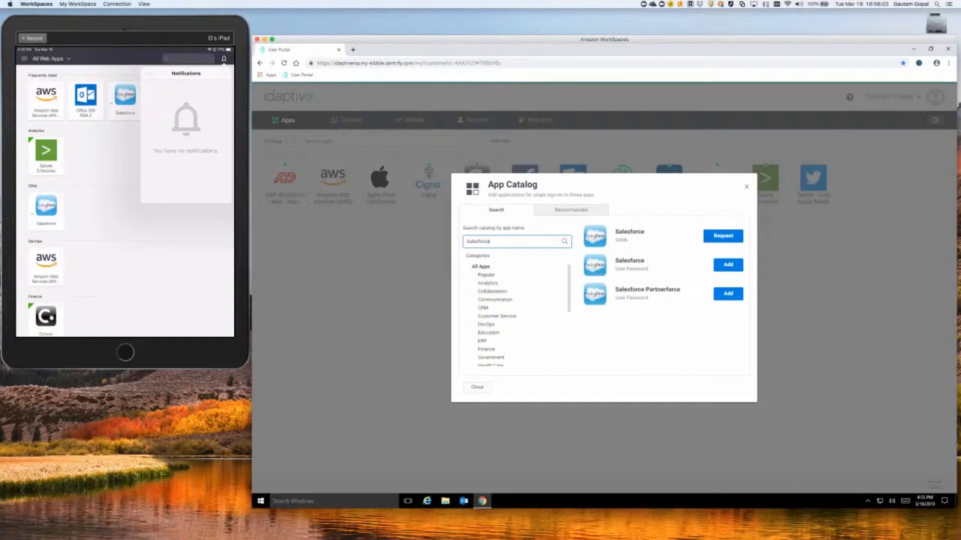
{"action": "left_click", "coordinate": [723, 236]}
{"action": "left_click", "coordinate": [618, 266]}
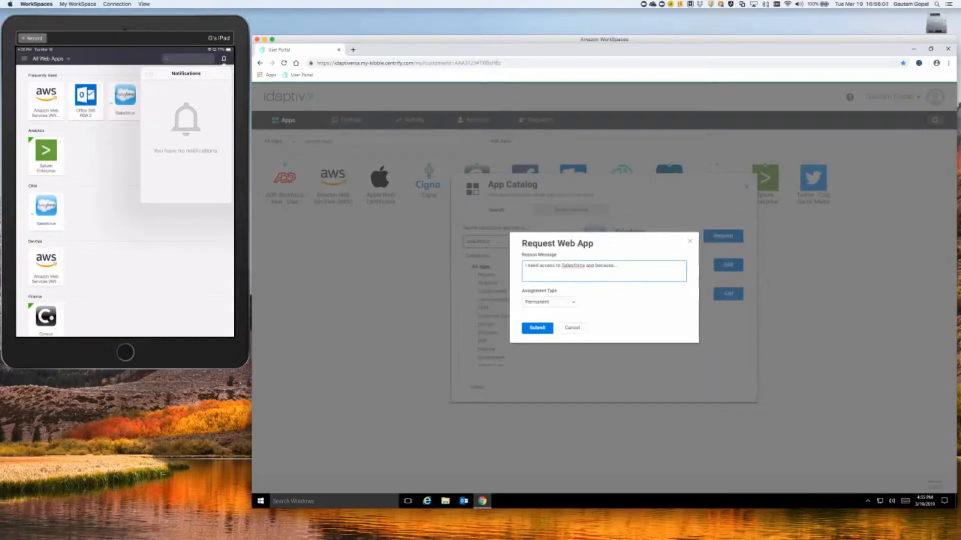
Try the Windowed assignment type in the Salesforce request and return it to Permanent
{"action": "left_click", "coordinate": [573, 302]}
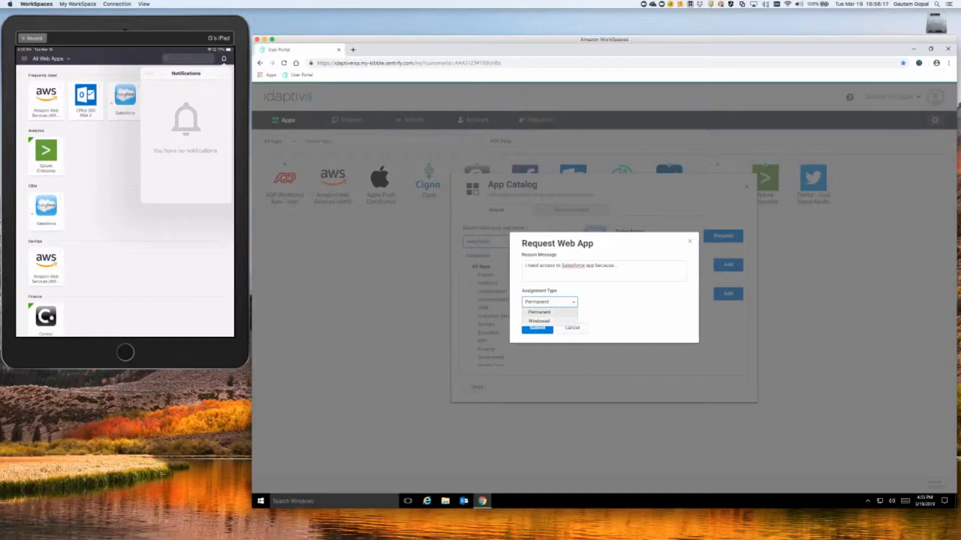
{"action": "left_click", "coordinate": [539, 321]}
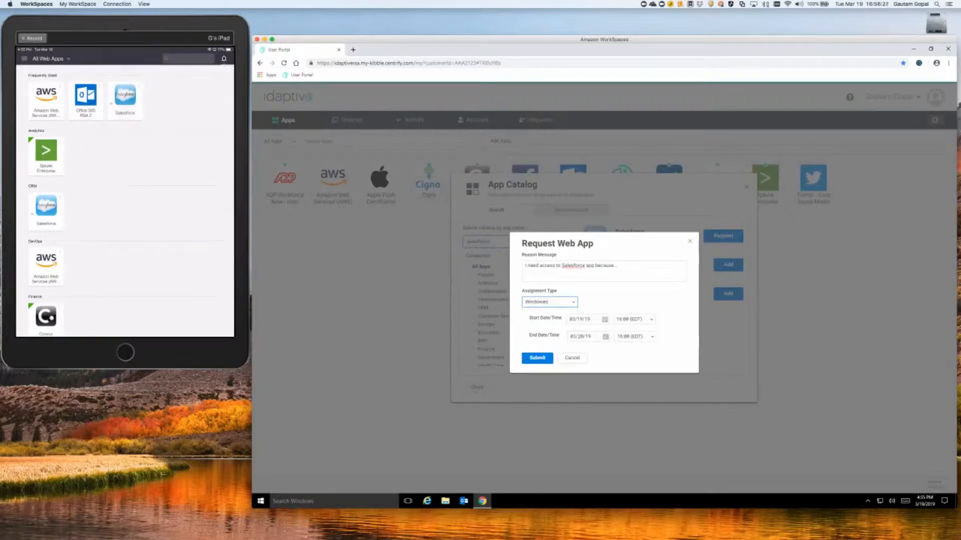
{"action": "left_click", "coordinate": [573, 302]}
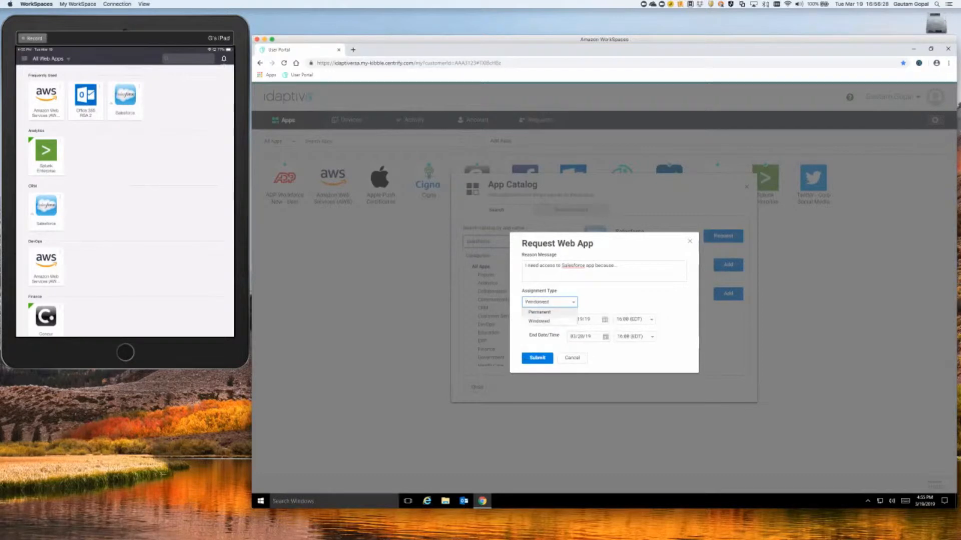
{"action": "left_click", "coordinate": [539, 312]}
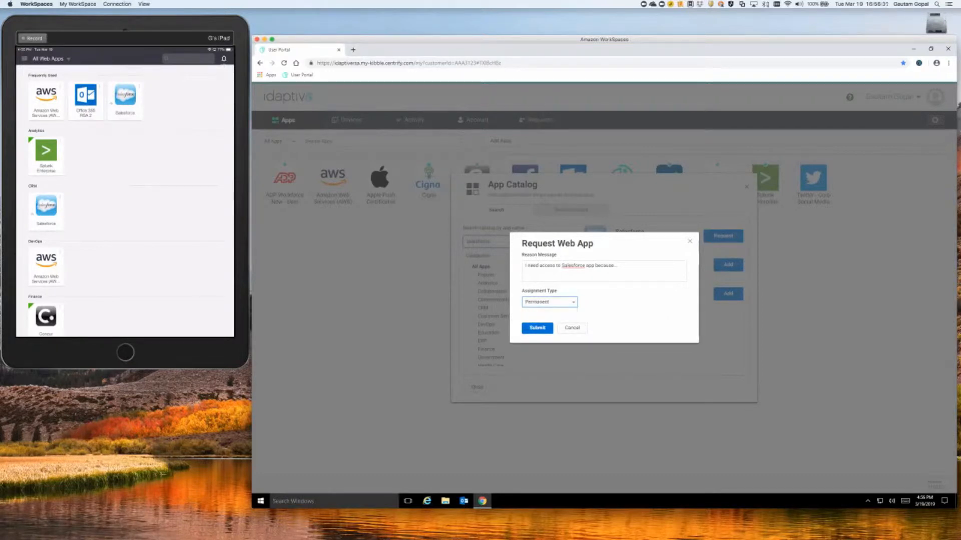
Submit the Salesforce access request with Permanent assignment and close the app catalog
{"action": "left_click", "coordinate": [537, 328]}
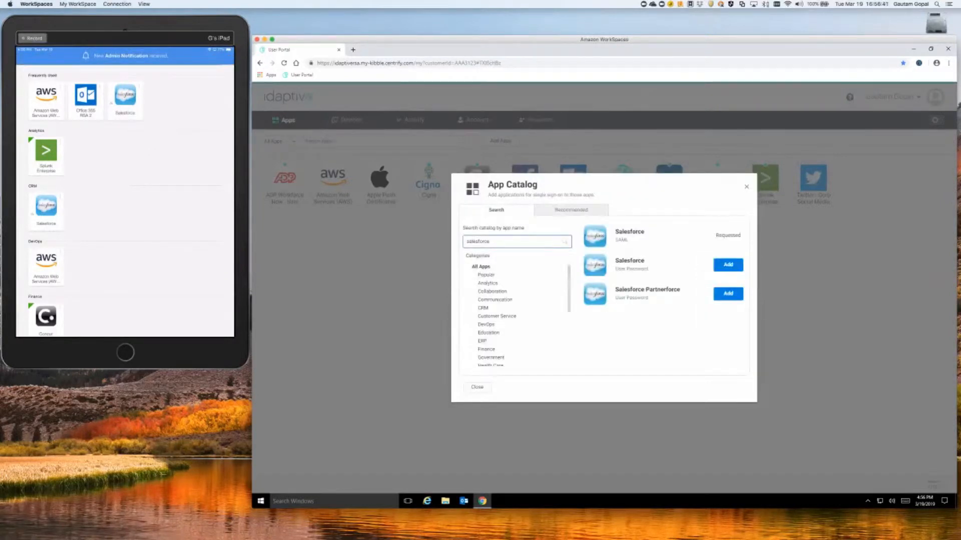
{"action": "left_click", "coordinate": [477, 387]}
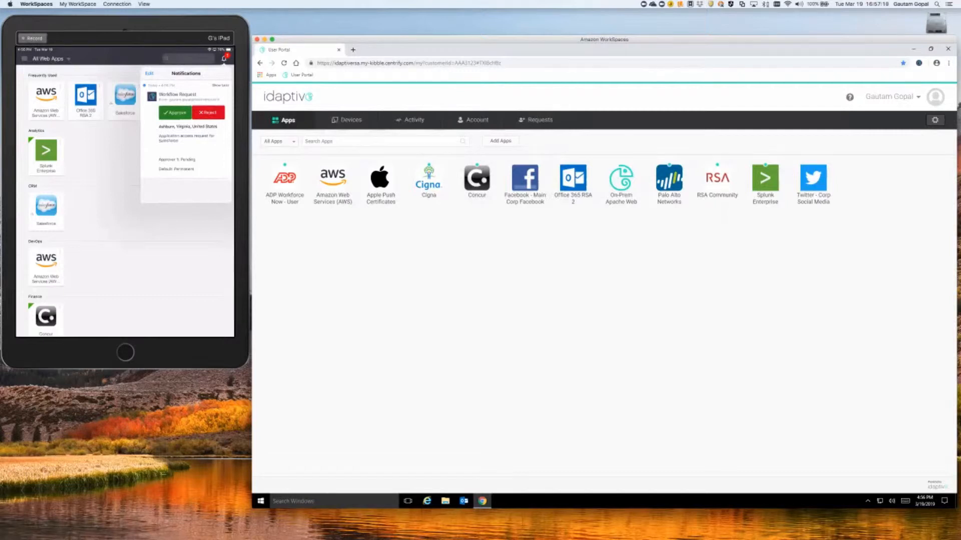
Approve the Salesforce workflow request on the iPad as a Windowed assignment with an extended end date
{"action": "left_click", "coordinate": [175, 113]}
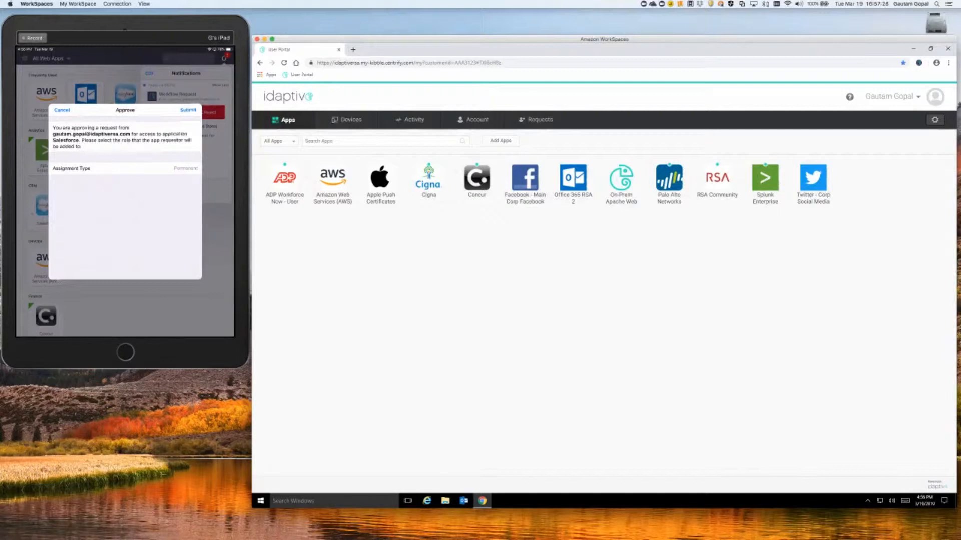
{"action": "left_click", "coordinate": [184, 169]}
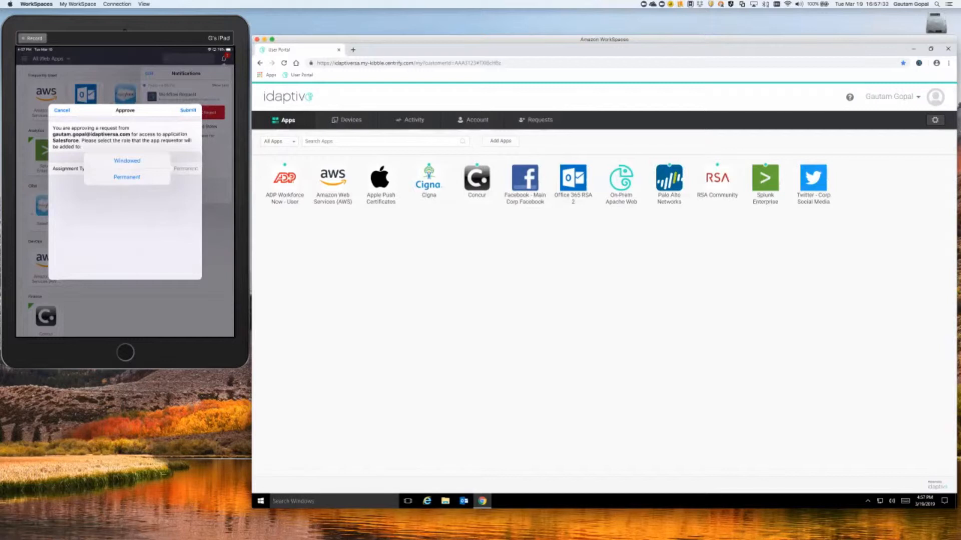
{"action": "left_click", "coordinate": [127, 161]}
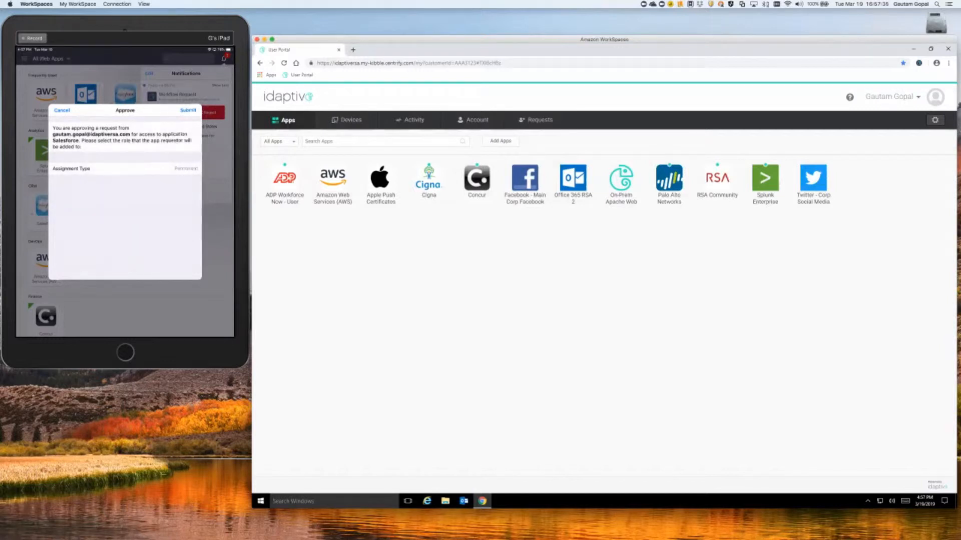
{"action": "left_click", "coordinate": [100, 194]}
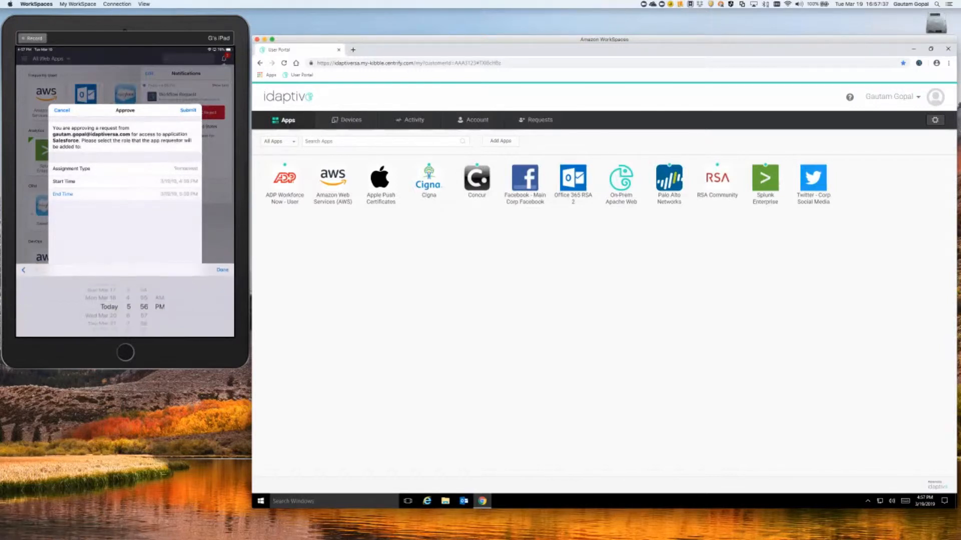
{"action": "scroll", "coordinate": [101, 307], "scroll_direction": "down", "scroll_amount": 2}
{"action": "left_click", "coordinate": [222, 269]}
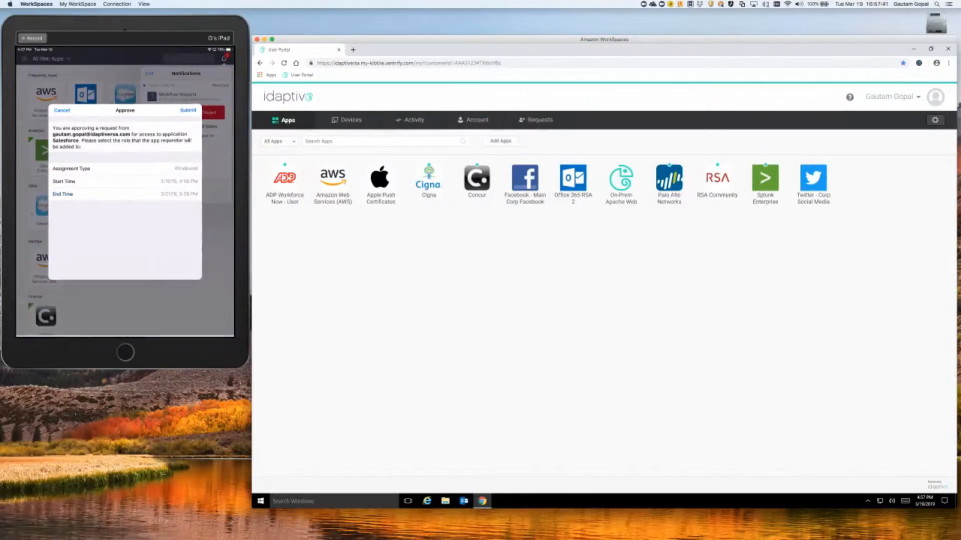
{"action": "left_click", "coordinate": [188, 110]}
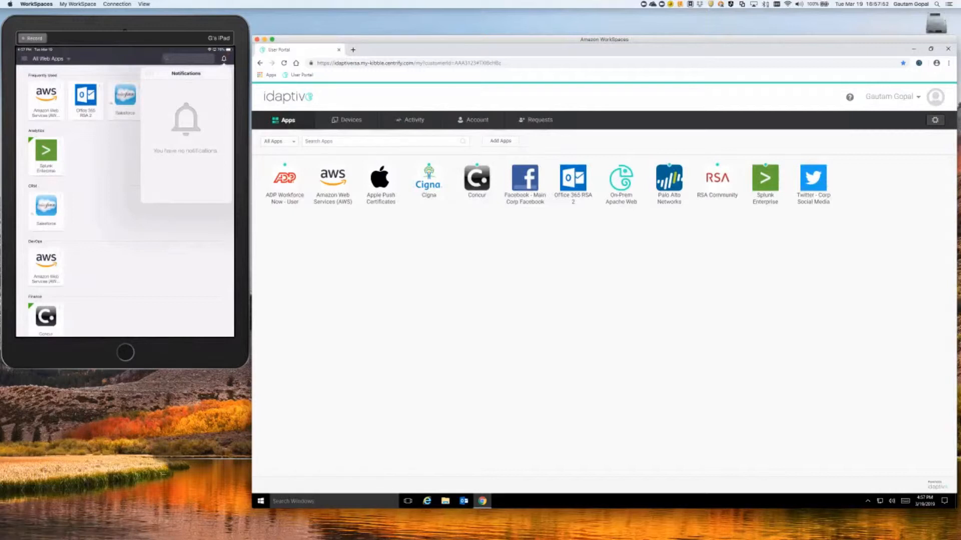
Reload the account's rights in the User Portal on the virtual desktop
{"action": "mouse_move", "coordinate": [604, 39]}
{"action": "left_mouse_down"}
{"action": "mouse_move", "coordinate": [593, 35]}
{"action": "mouse_move", "coordinate": [614, 27]}
{"action": "left_mouse_up"}
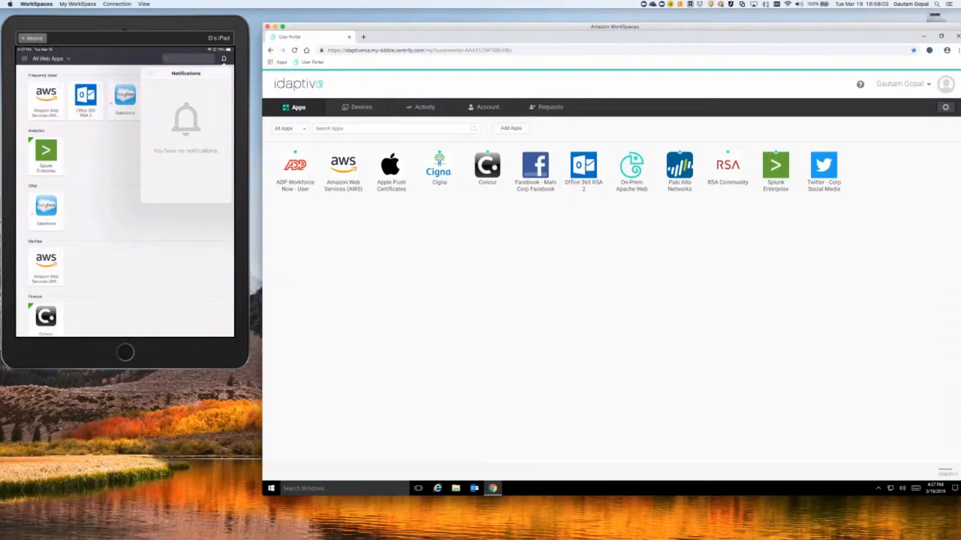
{"action": "left_click", "coordinate": [900, 84]}
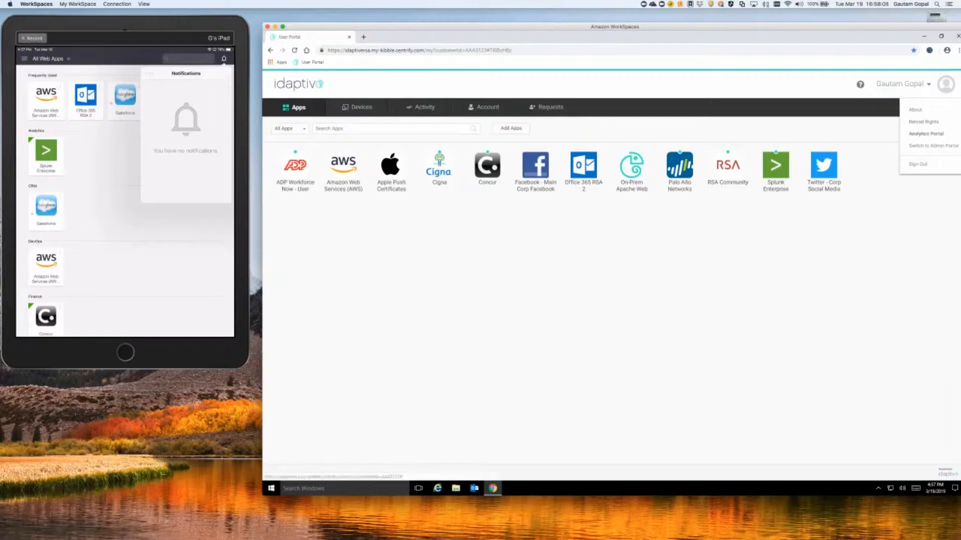
{"action": "left_click", "coordinate": [923, 122]}
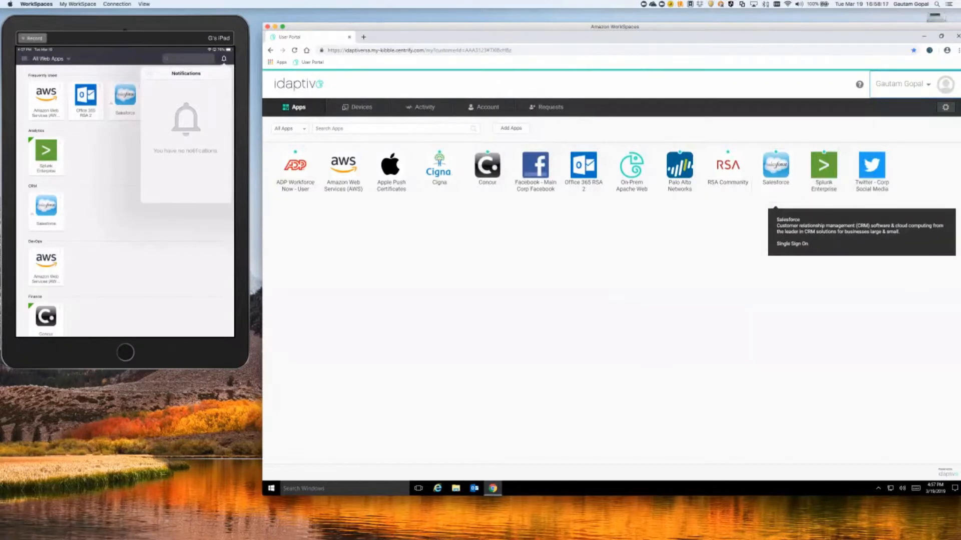
Launch Salesforce from the portal, verifying with Mobile Authenticator, and close its page after viewing it
{"action": "left_click", "coordinate": [776, 166]}
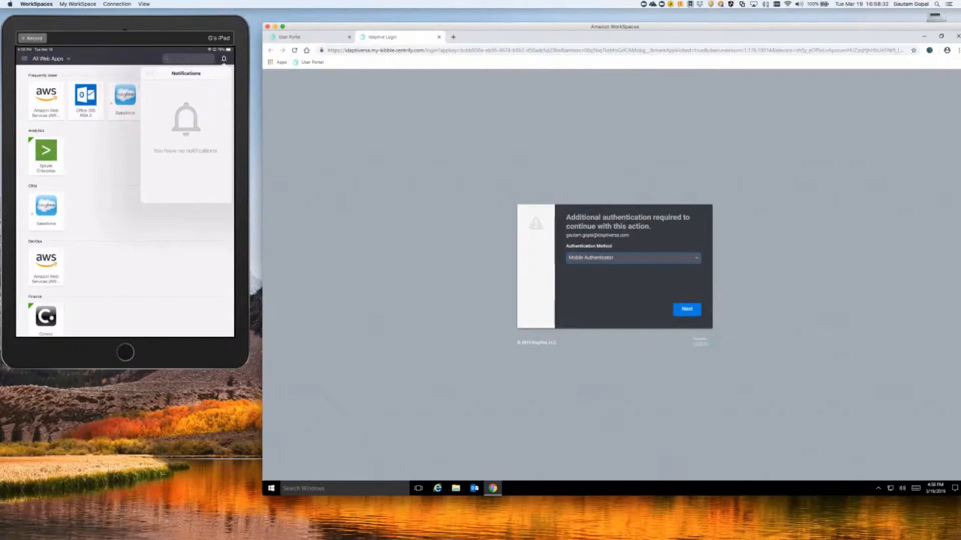
{"action": "left_click", "coordinate": [633, 258]}
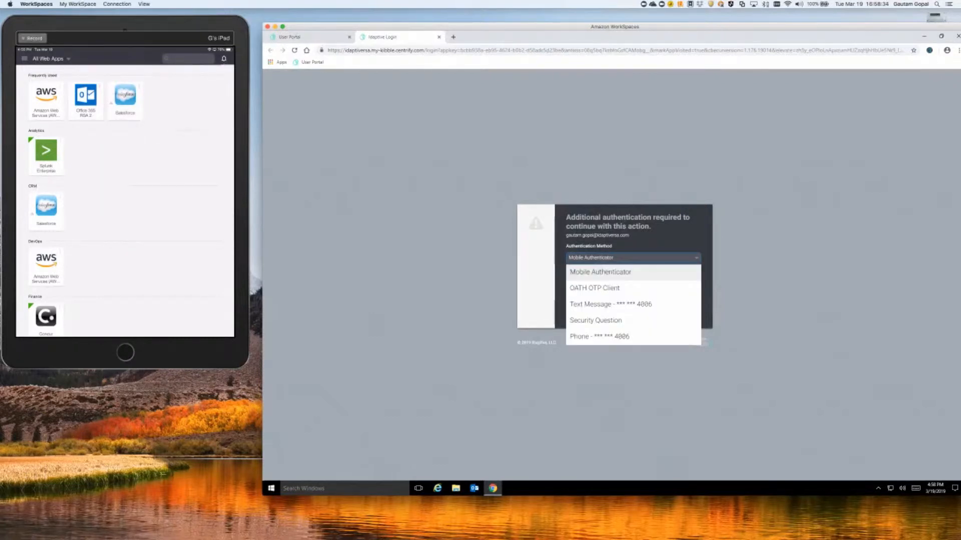
{"action": "left_click", "coordinate": [601, 272]}
{"action": "left_click", "coordinate": [686, 309]}
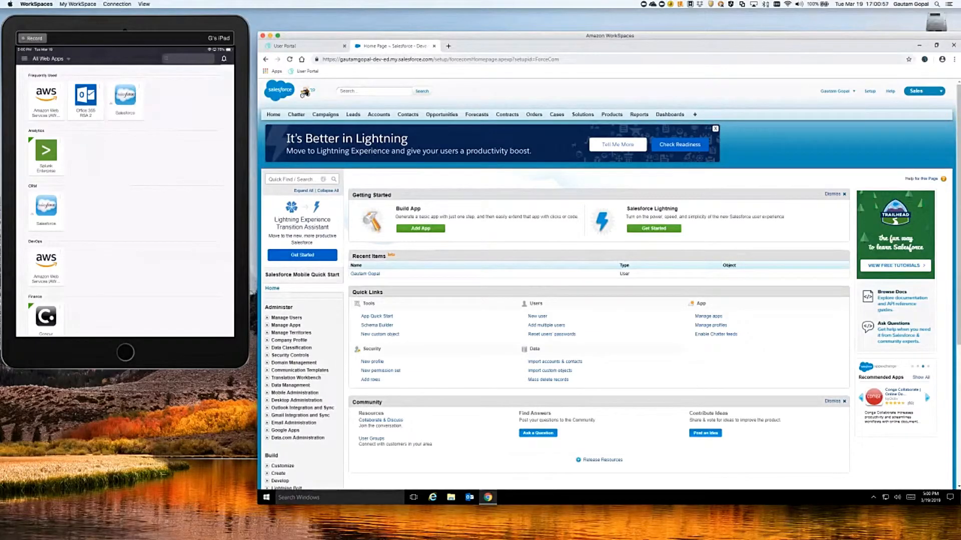
{"action": "key", "text": "ctrl+w"}
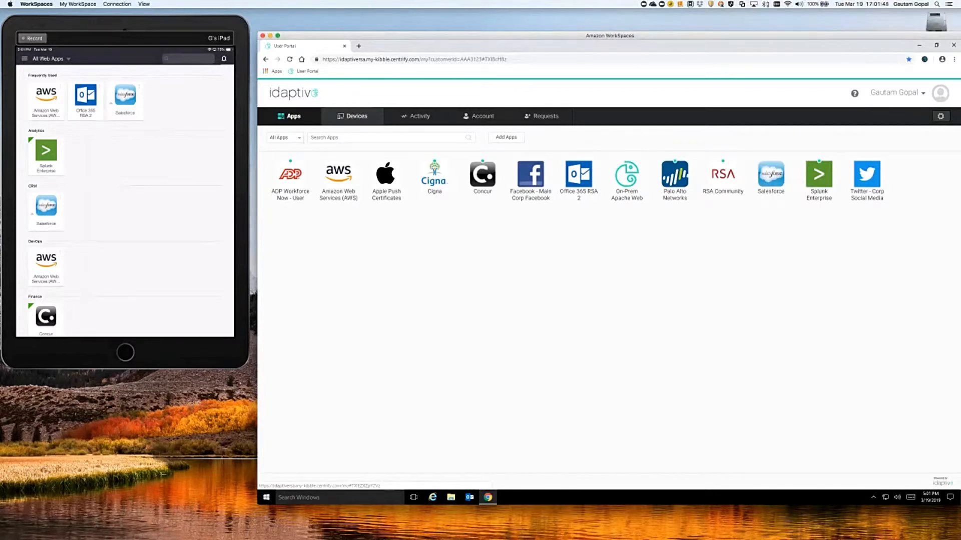
Open the enrolled iPad's details among the portal devices and review its available management actions
{"action": "left_click", "coordinate": [353, 116]}
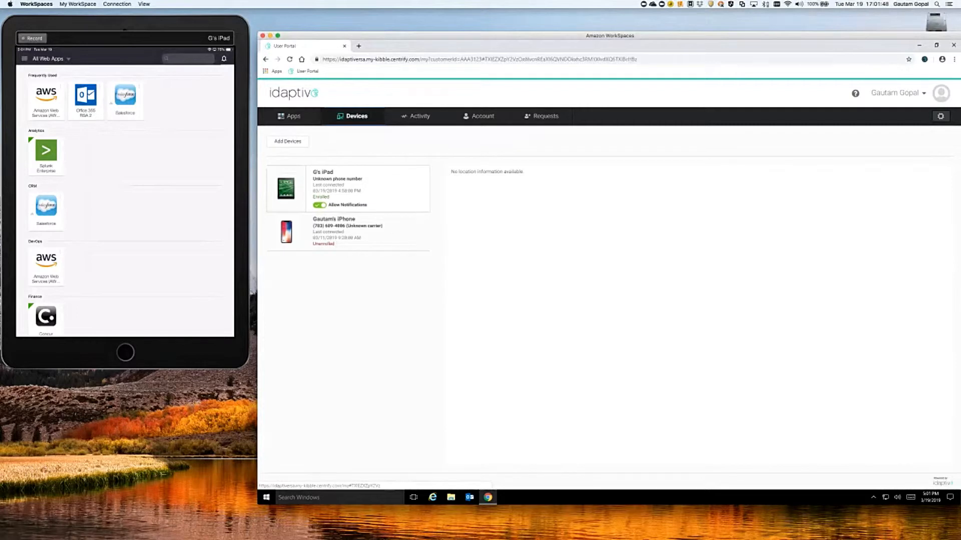
{"action": "left_click", "coordinate": [345, 186]}
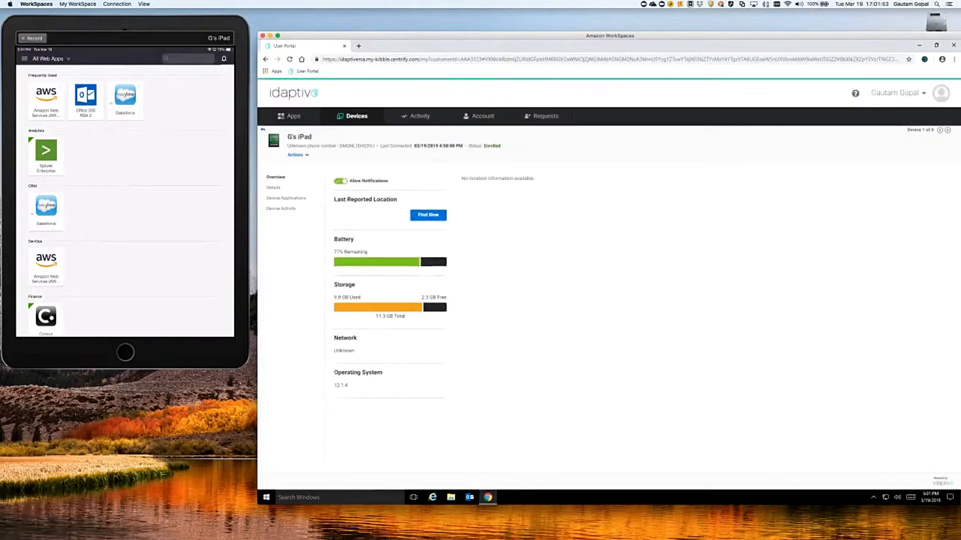
{"action": "left_click", "coordinate": [297, 155]}
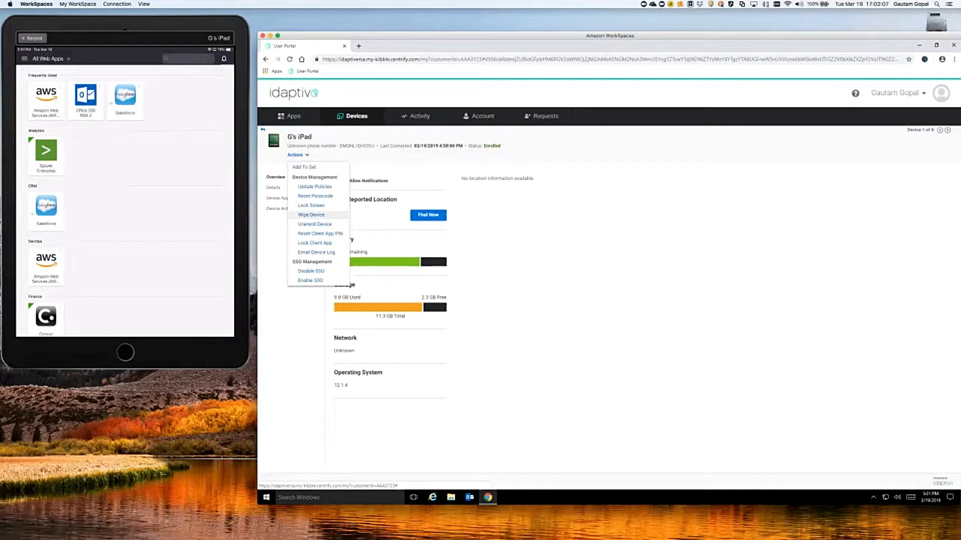
{"action": "left_click", "coordinate": [298, 155]}
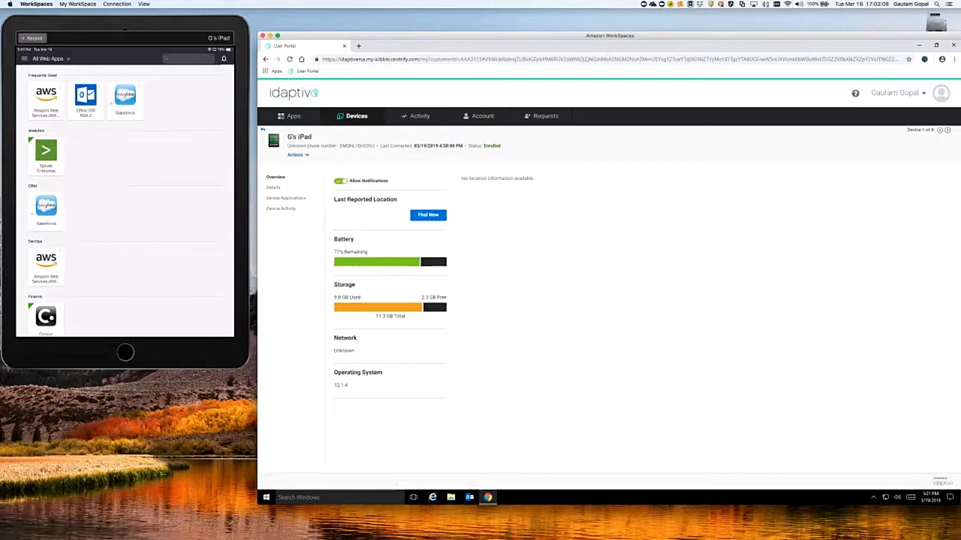
{"action": "left_click", "coordinate": [298, 156]}
{"action": "left_click", "coordinate": [298, 155]}
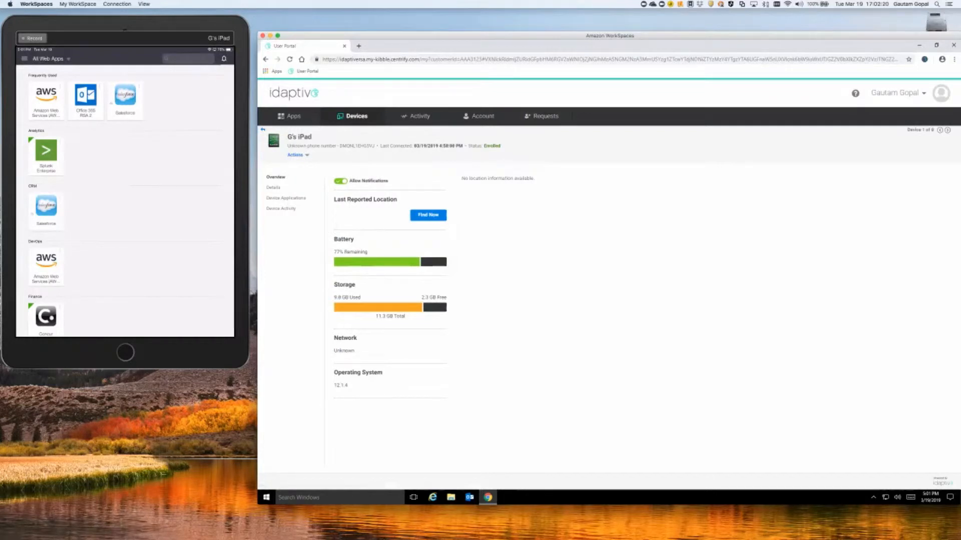
Switch from the User Portal to the Admin Portal
{"action": "left_click", "coordinate": [941, 93]}
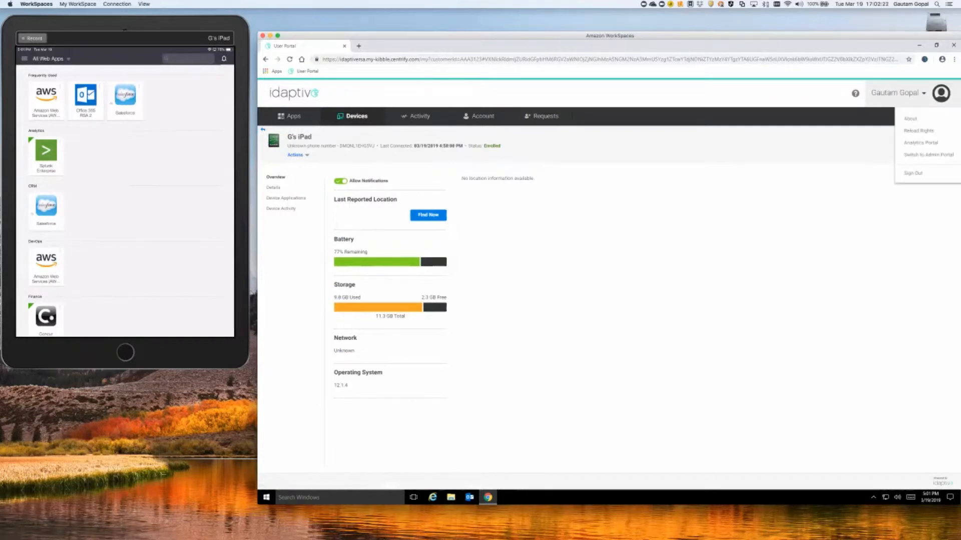
{"action": "left_click", "coordinate": [928, 155]}
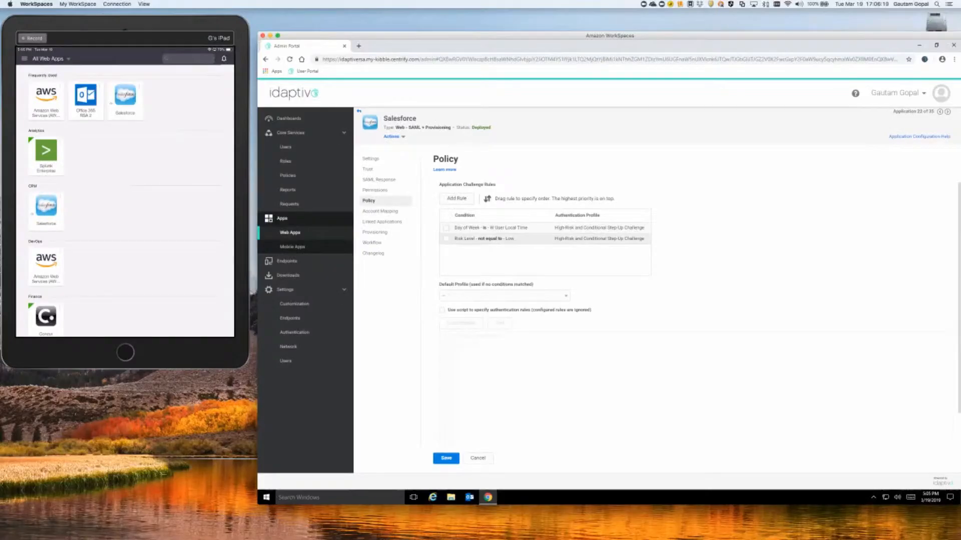
Open the Analytics Portal, examine the weekly Risk Factors chart enlarged, and close the portal's page
{"action": "left_click", "coordinate": [899, 93]}
{"action": "left_click", "coordinate": [925, 166]}
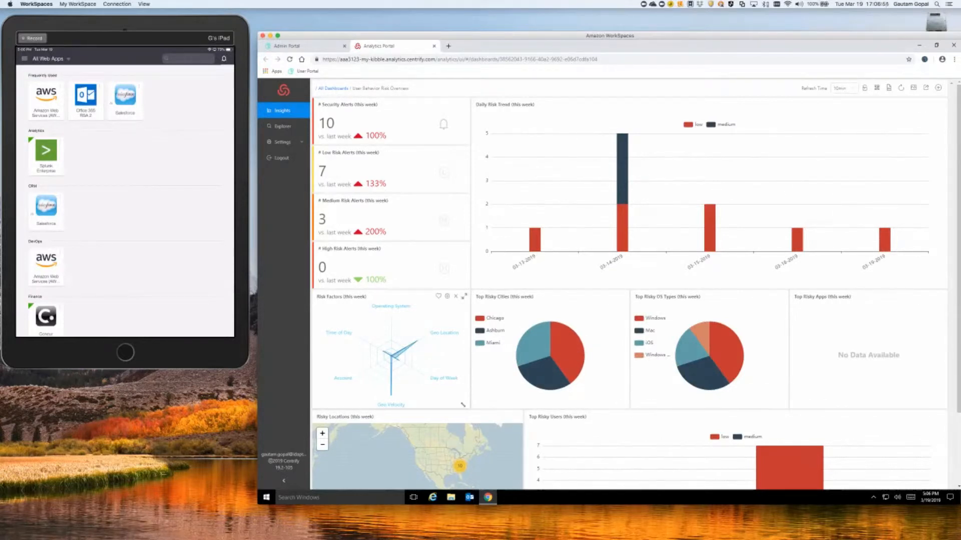
{"action": "left_click", "coordinate": [465, 296]}
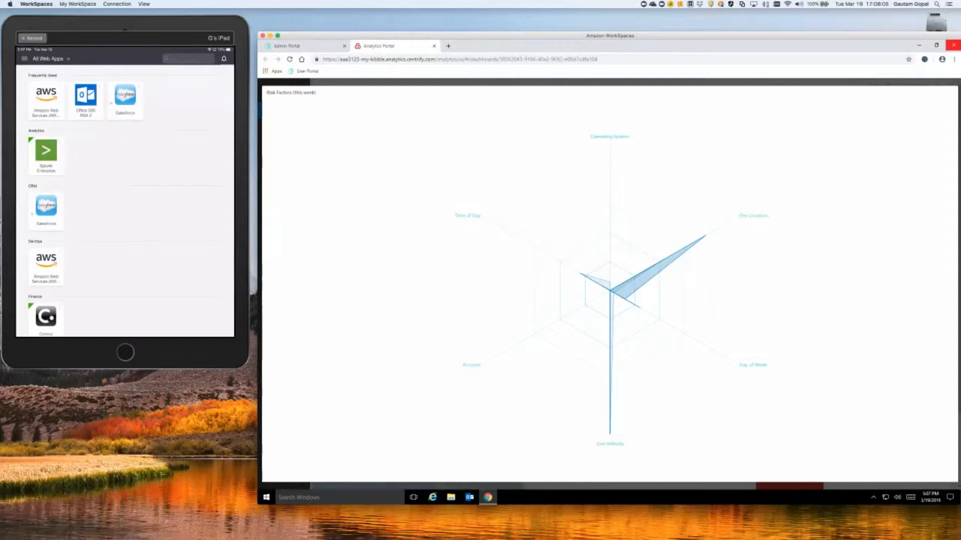
{"action": "left_click", "coordinate": [951, 91]}
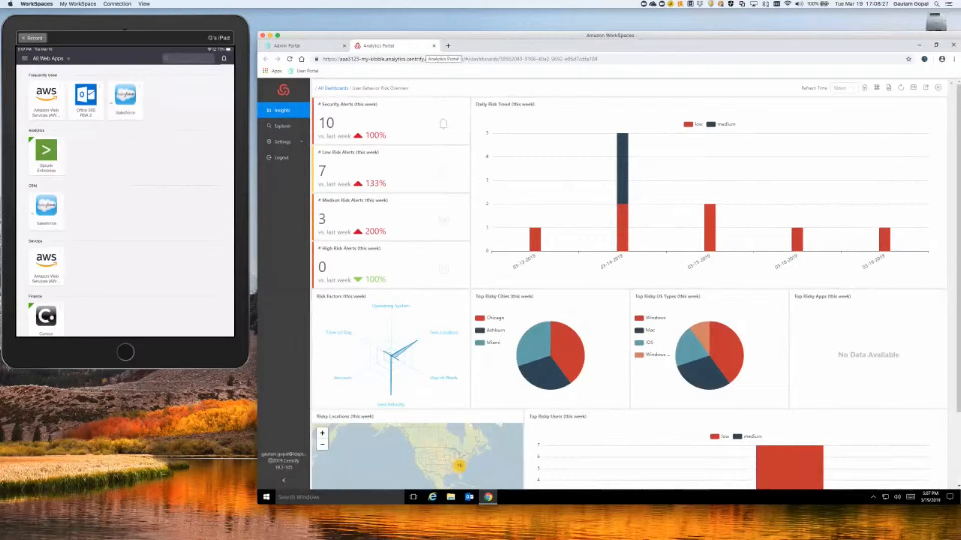
{"action": "left_click", "coordinate": [434, 46]}
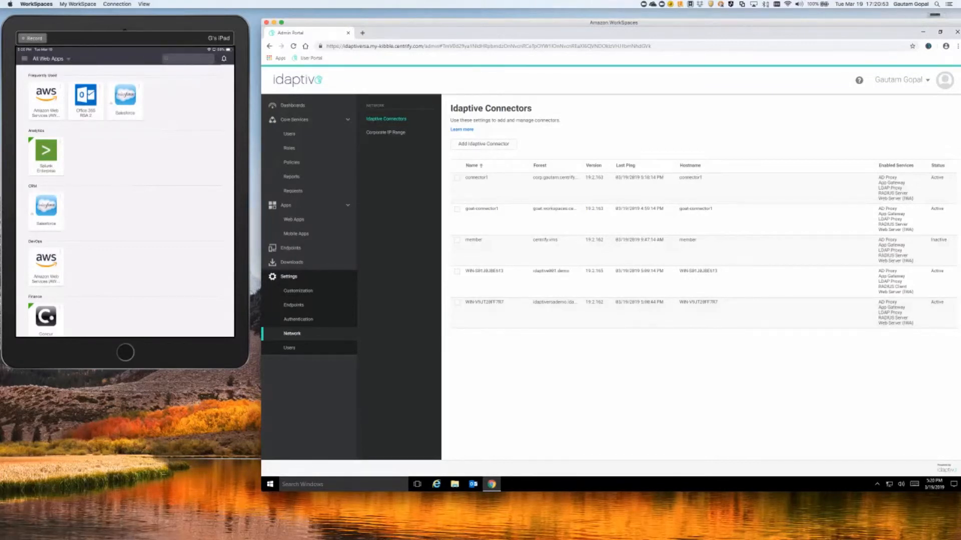
Review the general, IWA Service and RADIUS settings of the connector that runs the RADIUS Client service, and close its configuration without saving
{"action": "left_click", "coordinate": [483, 271]}
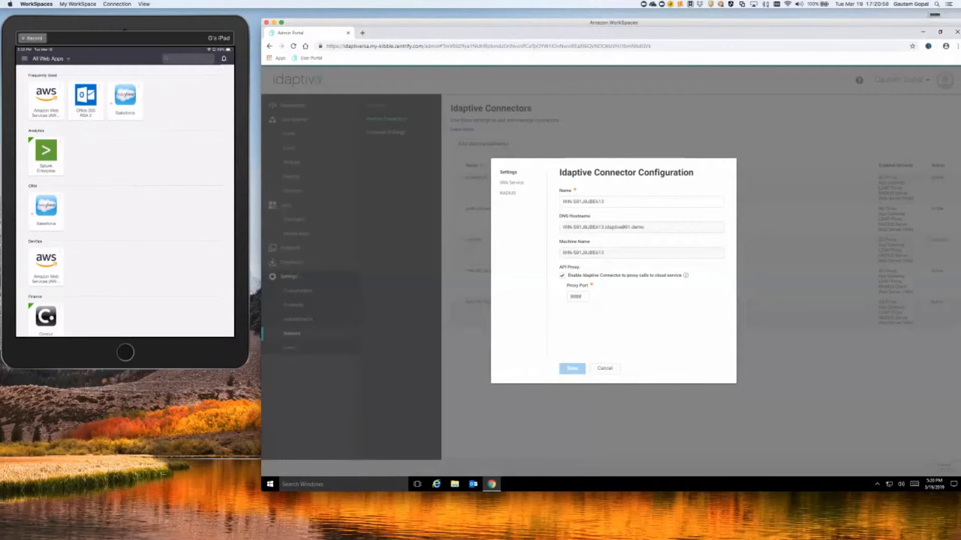
{"action": "left_click", "coordinate": [511, 183]}
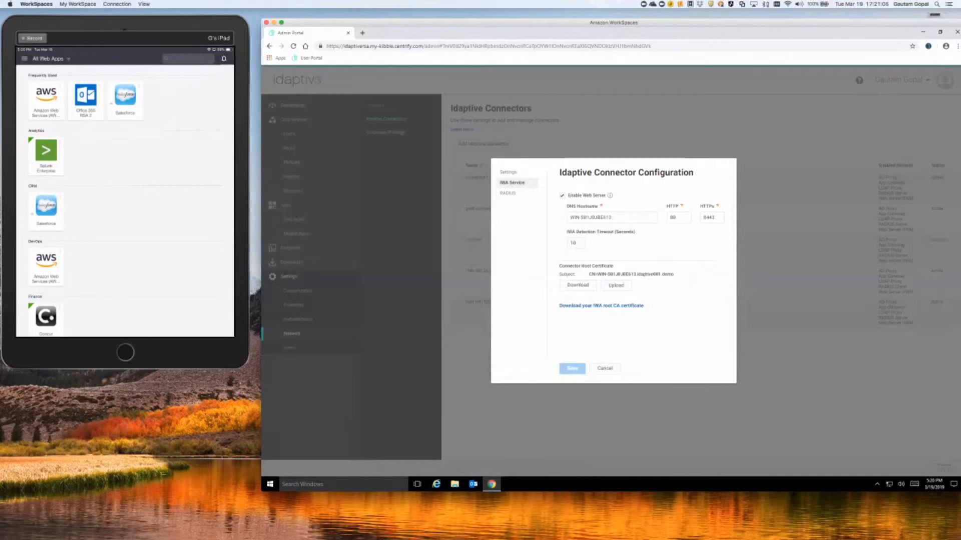
{"action": "left_click", "coordinate": [508, 193]}
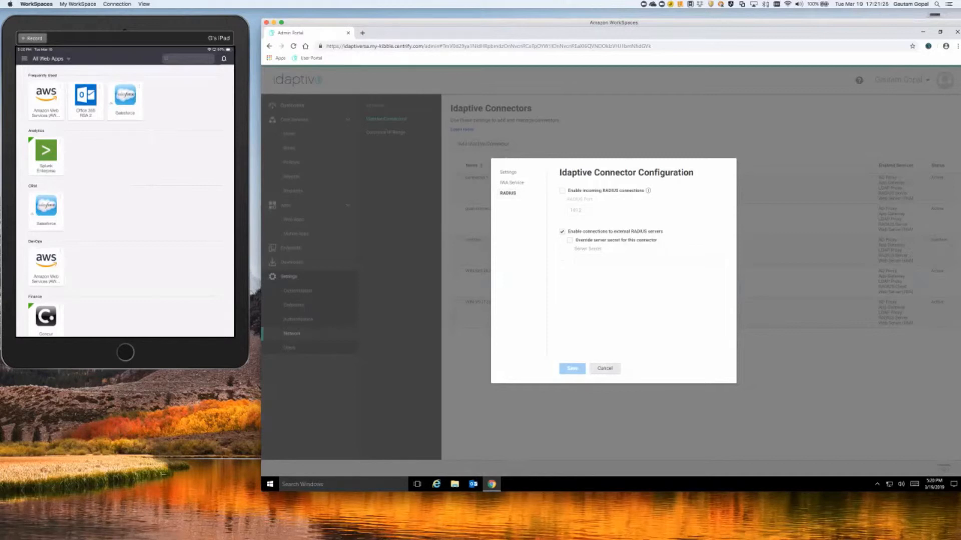
{"action": "left_click", "coordinate": [604, 368]}
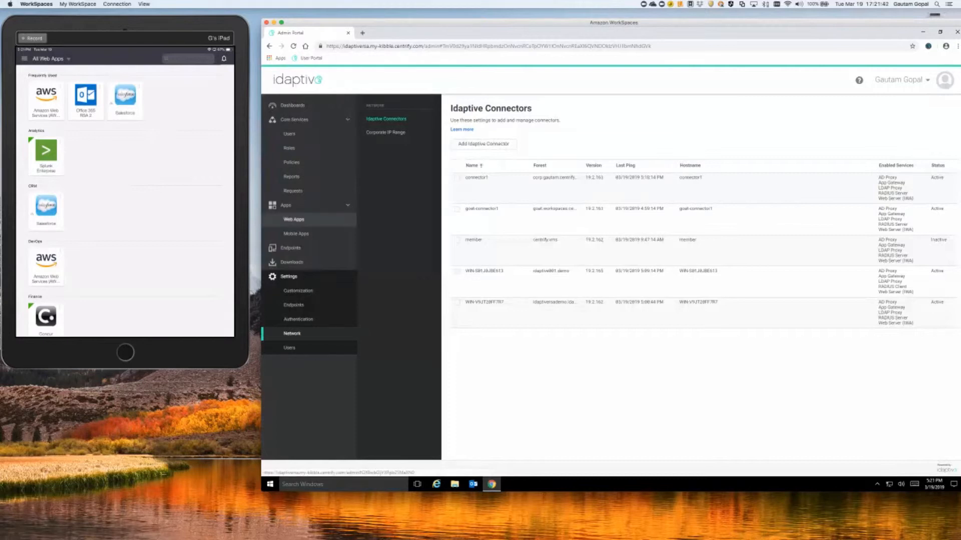
Examine the interactive users in the Users list, sorted by Source in ascending and descending order and by Status, with the Source column widened
{"action": "left_click", "coordinate": [290, 134]}
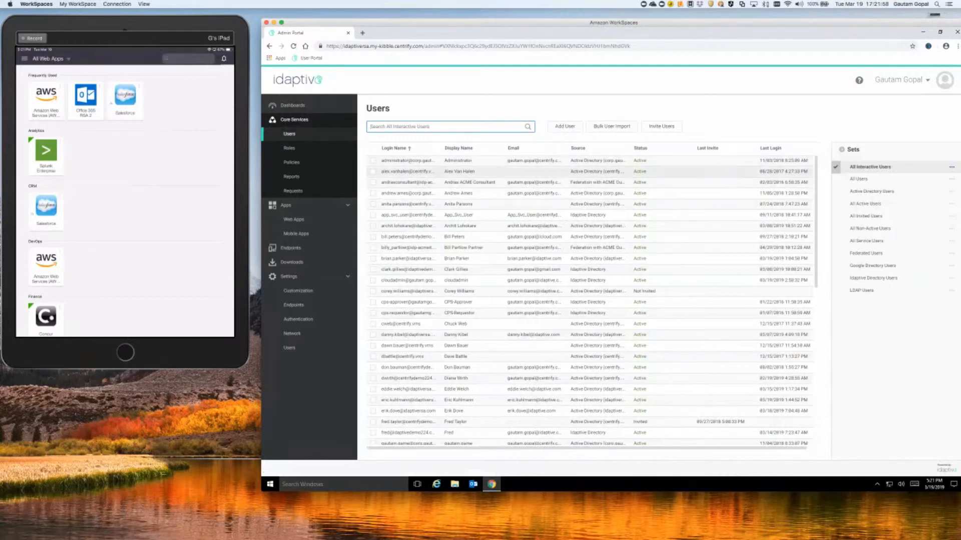
{"action": "left_click_drag", "start_coordinate": [632, 148], "coordinate": [673, 148]}
{"action": "left_click", "coordinate": [560, 148]}
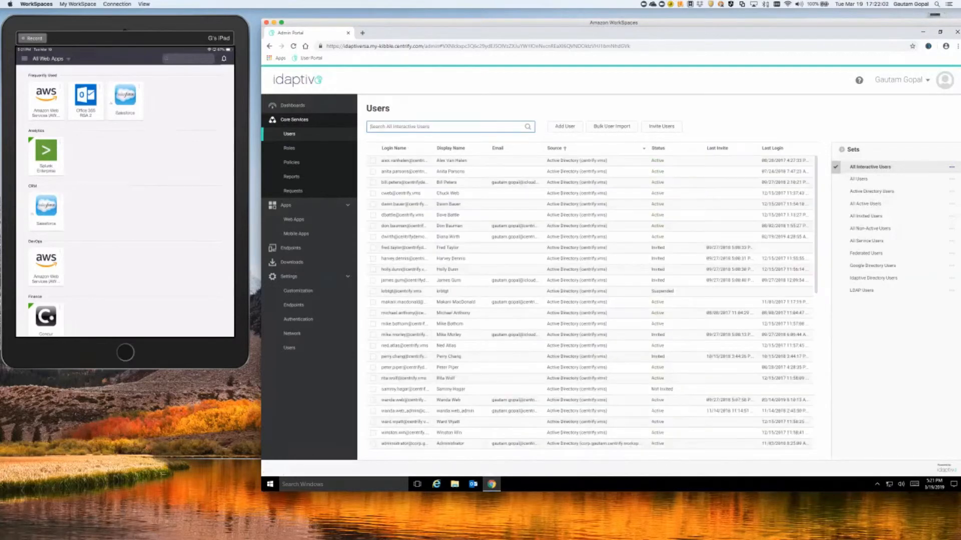
{"action": "left_click", "coordinate": [561, 148]}
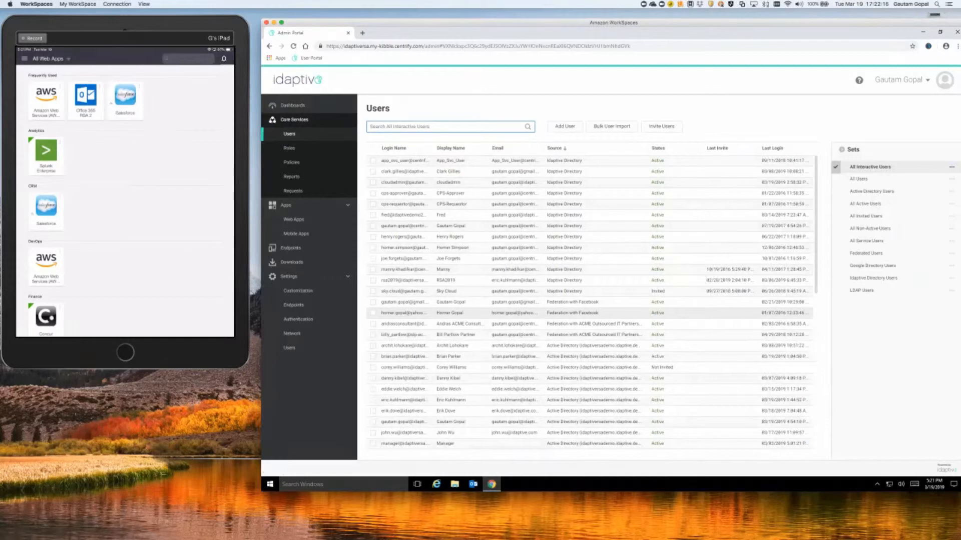
{"action": "scroll", "coordinate": [580, 306], "scroll_direction": "down", "scroll_amount": 2}
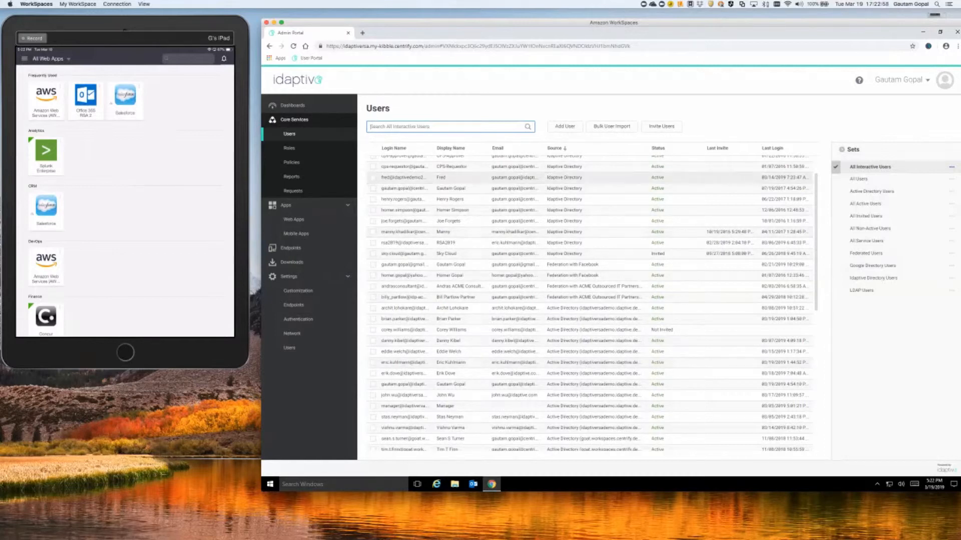
{"action": "left_click_drag", "start_coordinate": [647, 148], "coordinate": [692, 148]}
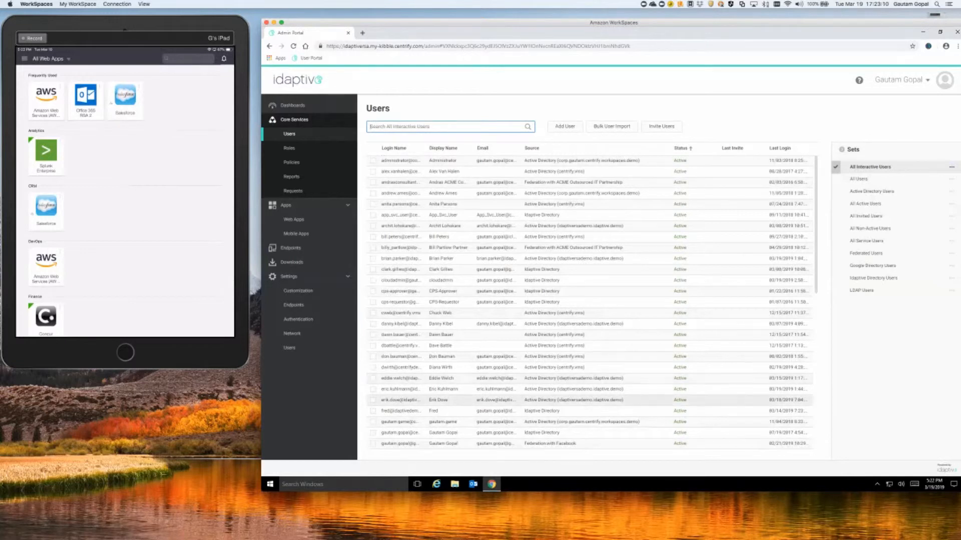
{"action": "scroll", "coordinate": [550, 383], "scroll_direction": "down", "scroll_amount": 2}
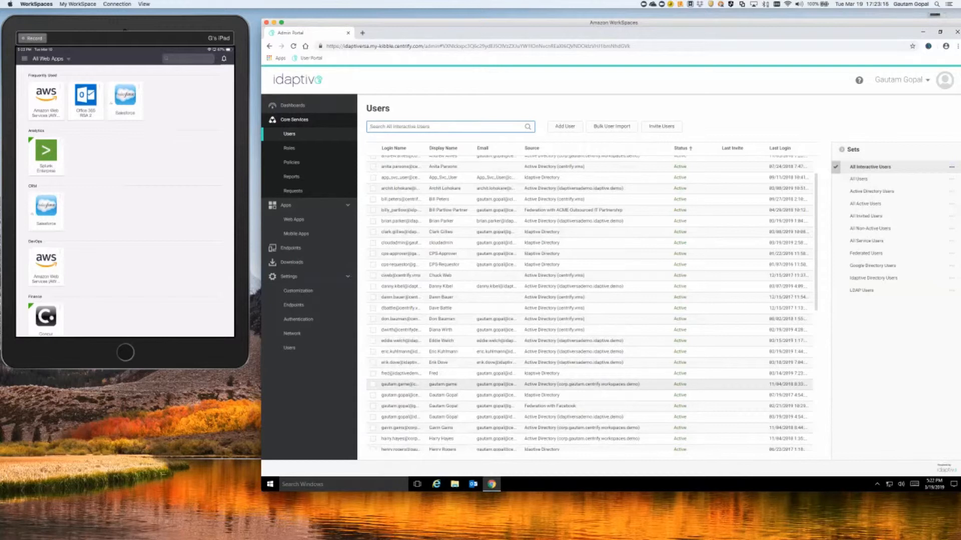
{"action": "scroll", "coordinate": [550, 383], "scroll_direction": "down", "scroll_amount": 2}
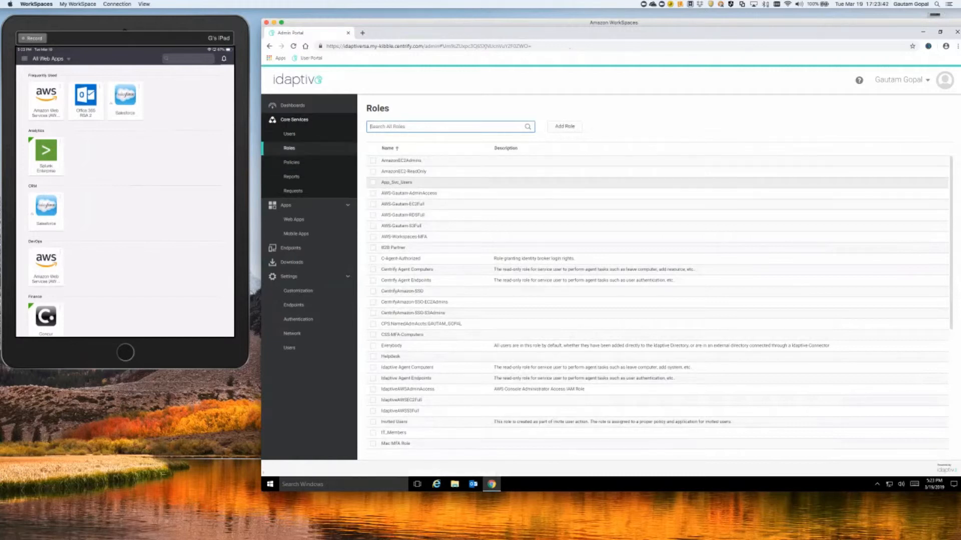
Start a new role and name it Demo Role
{"action": "left_click", "coordinate": [565, 126]}
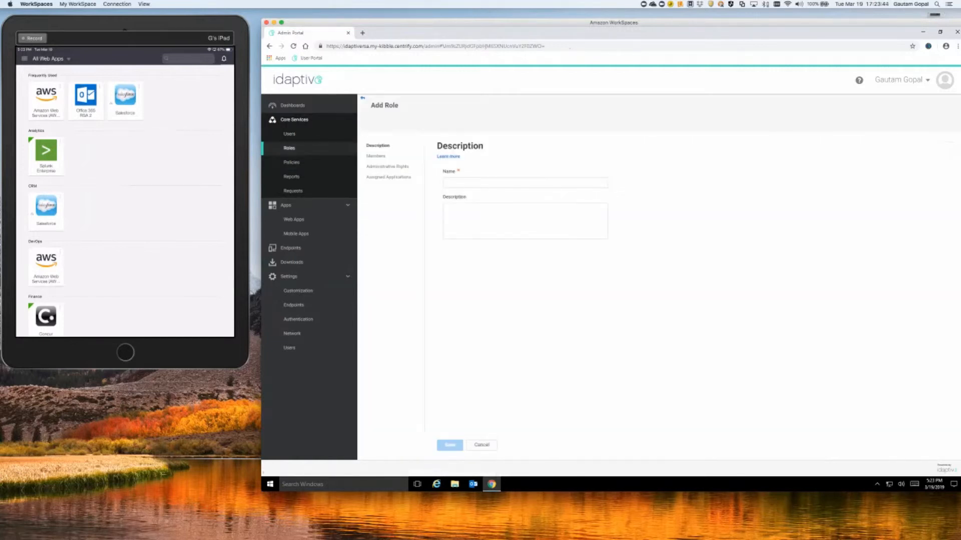
{"action": "left_click", "coordinate": [524, 183]}
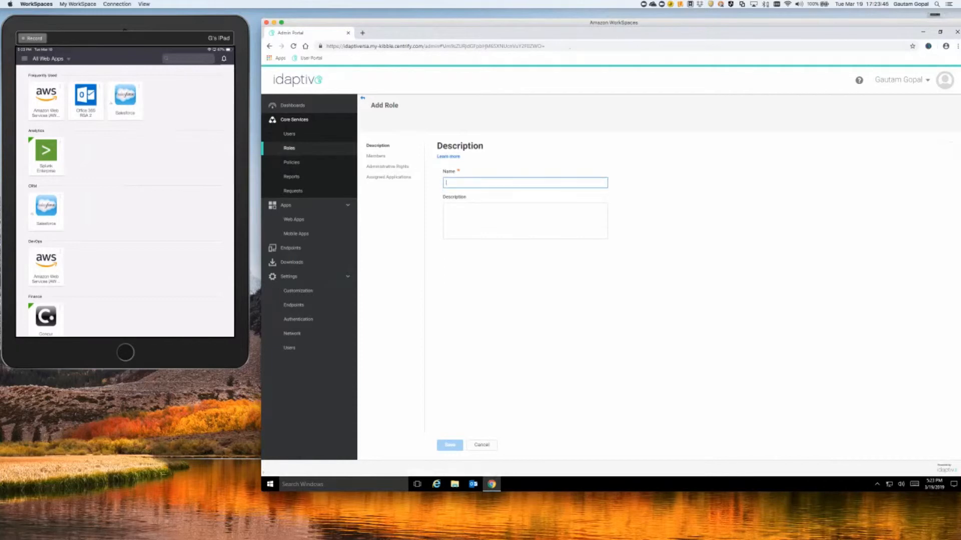
{"action": "type", "text": "Demo Rol"}
Search for the administrator's accounts by first name and add all matches except the Gmail one as members of the new role
{"action": "left_click", "coordinate": [376, 156]}
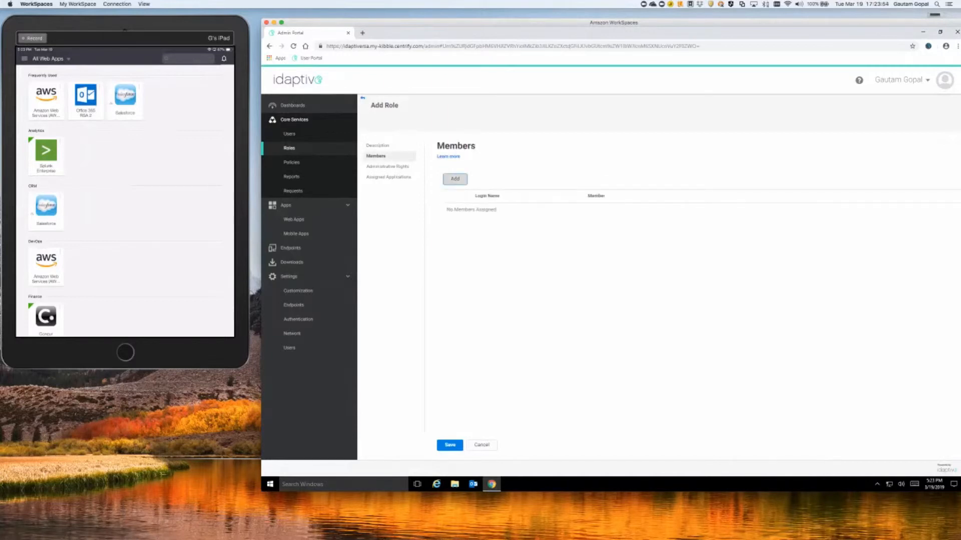
{"action": "left_click", "coordinate": [455, 178]}
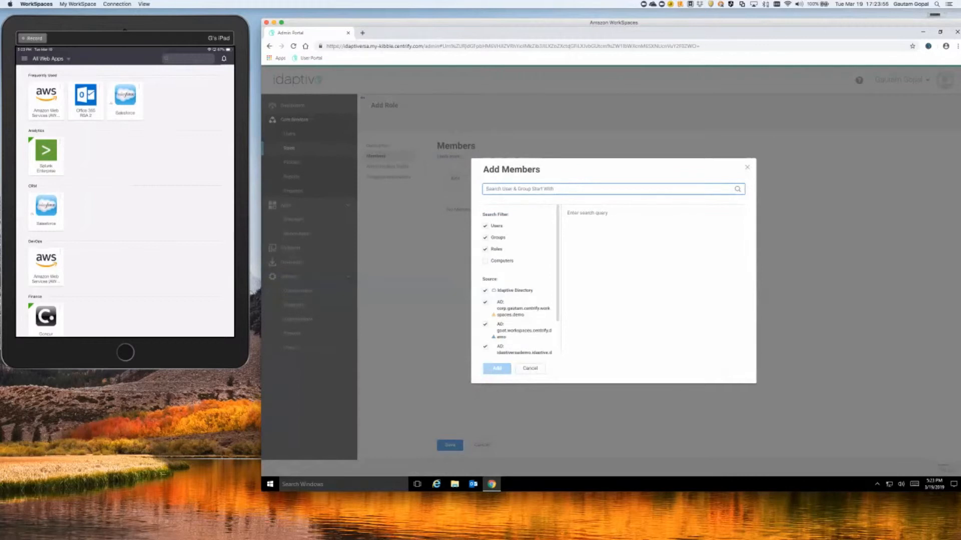
{"action": "left_click", "coordinate": [484, 261]}
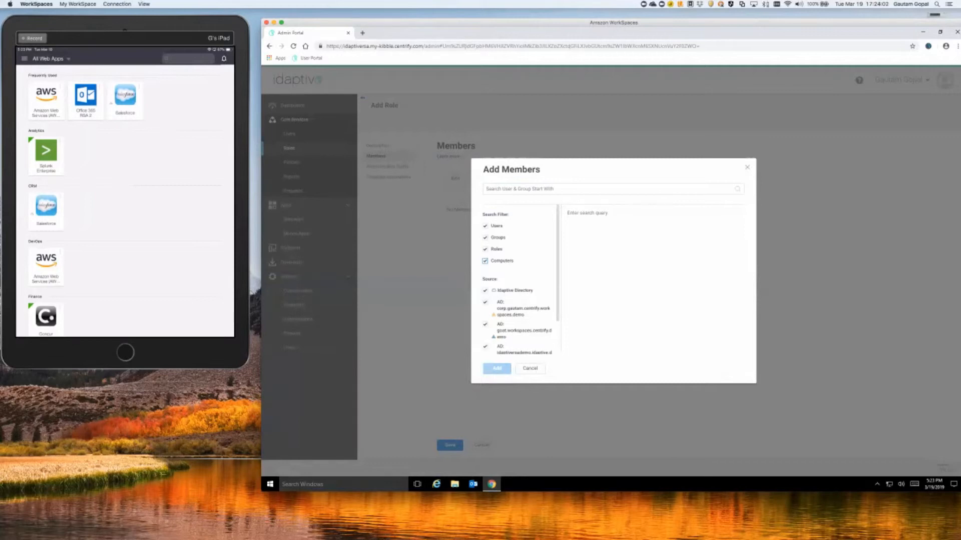
{"action": "left_click", "coordinate": [521, 189]}
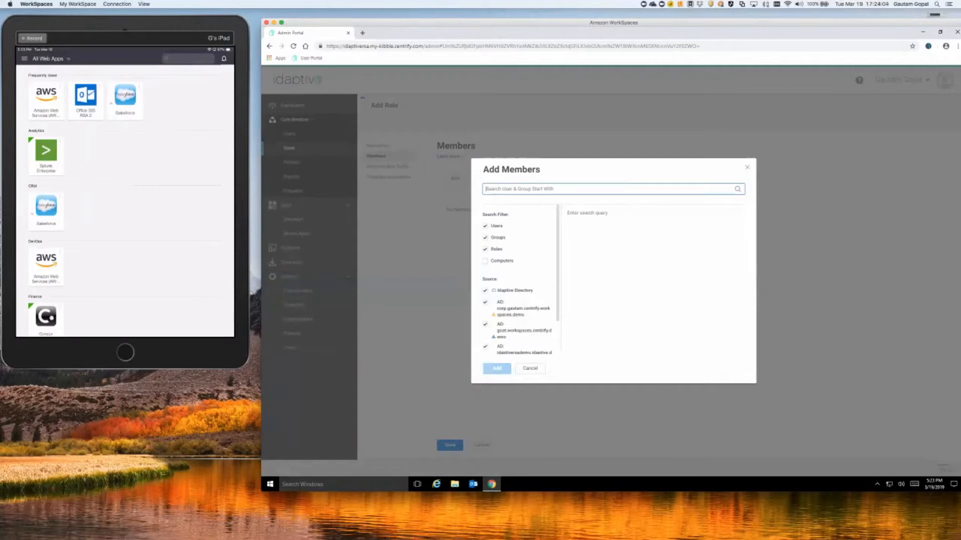
{"action": "type", "text": "Gautam"}
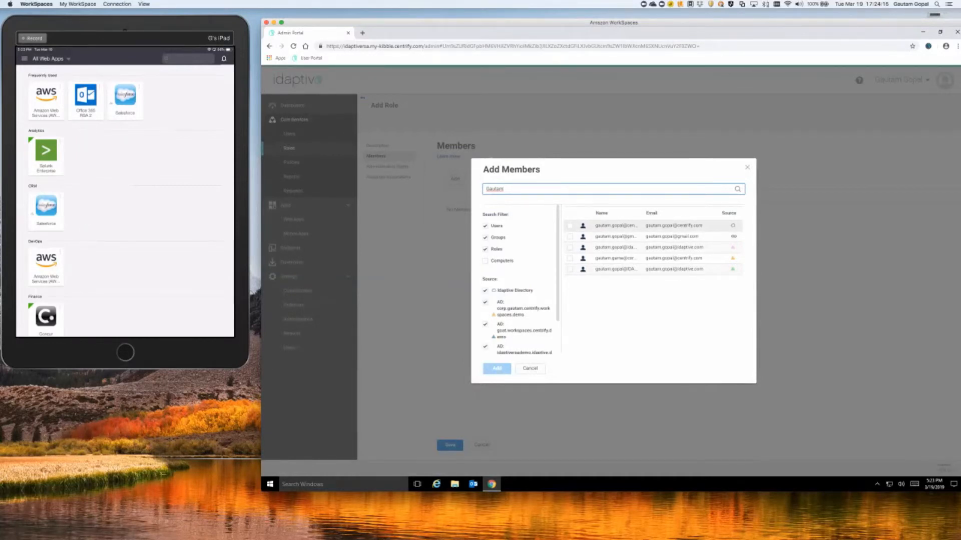
{"action": "left_click", "coordinate": [569, 226]}
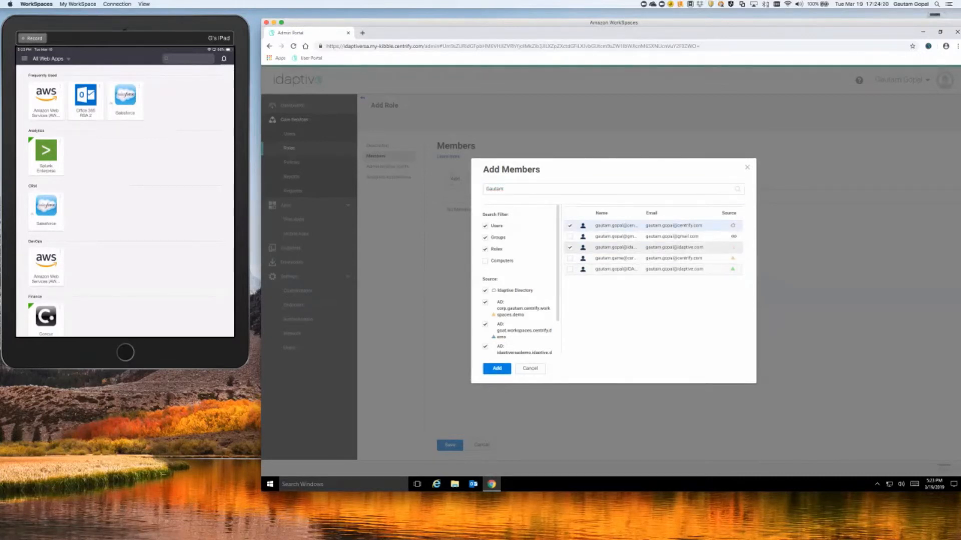
{"action": "left_click", "coordinate": [570, 269]}
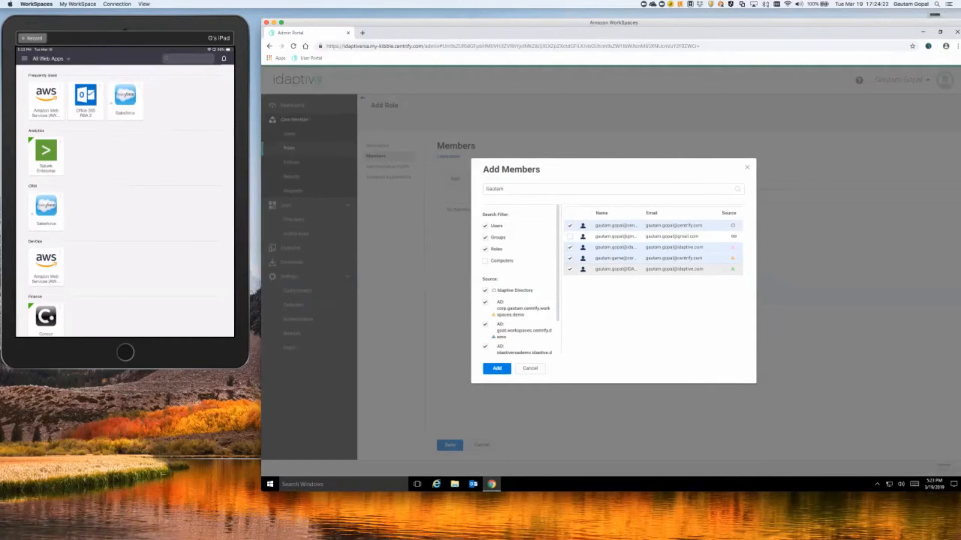
{"action": "left_click", "coordinate": [496, 369]}
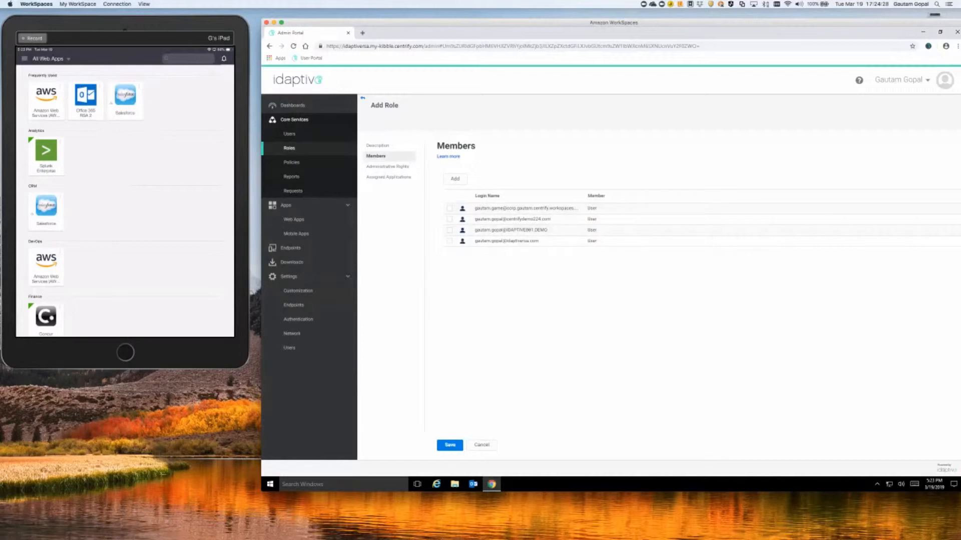
Restrict the member search to groups and add O365-Group to the new role's members
{"action": "left_click", "coordinate": [455, 179]}
{"action": "left_click", "coordinate": [485, 227]}
{"action": "left_click", "coordinate": [485, 249]}
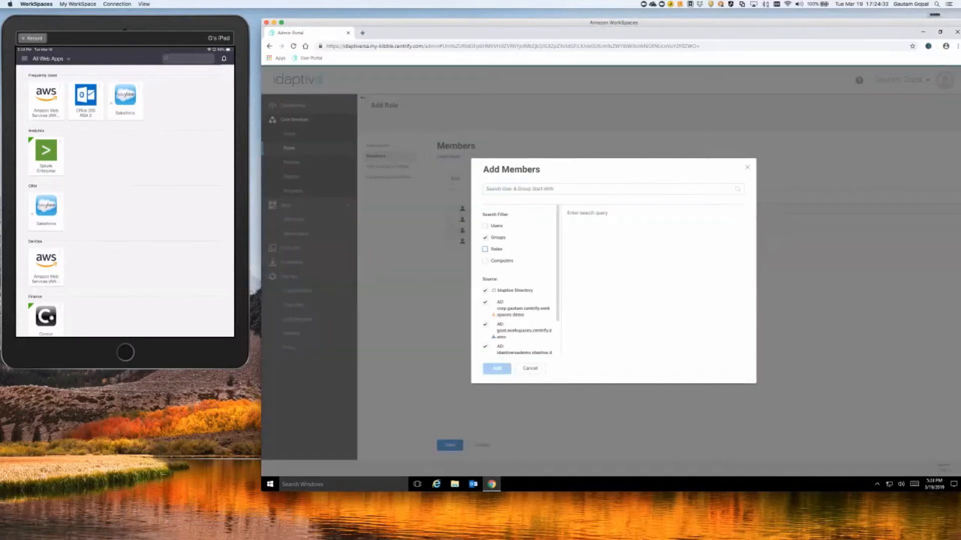
{"action": "left_click", "coordinate": [550, 189]}
{"action": "type", "text": "O"}
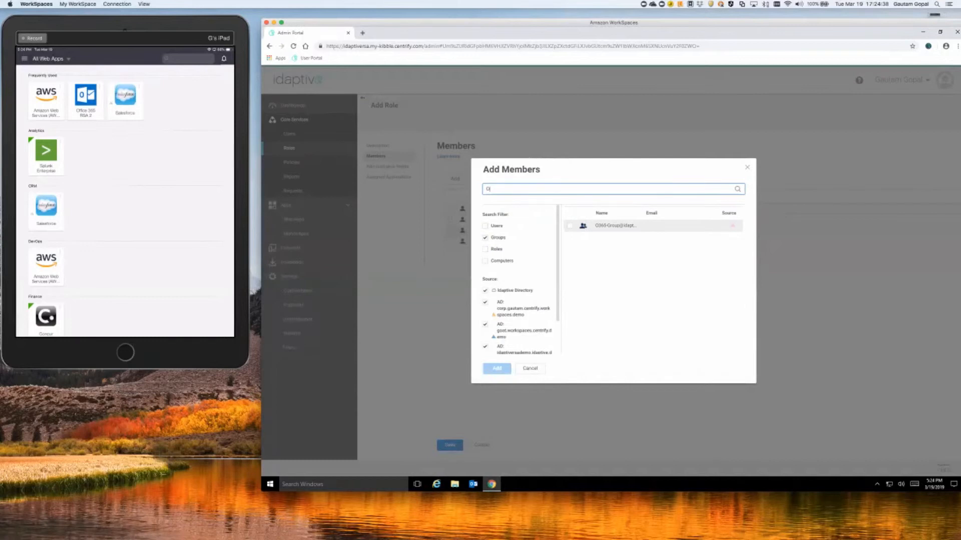
{"action": "left_click", "coordinate": [570, 226]}
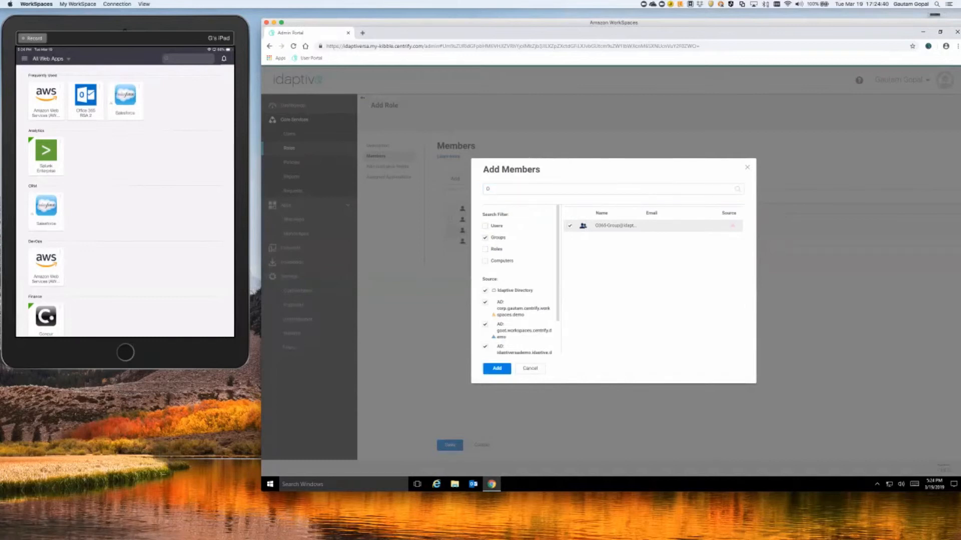
{"action": "left_click", "coordinate": [497, 368]}
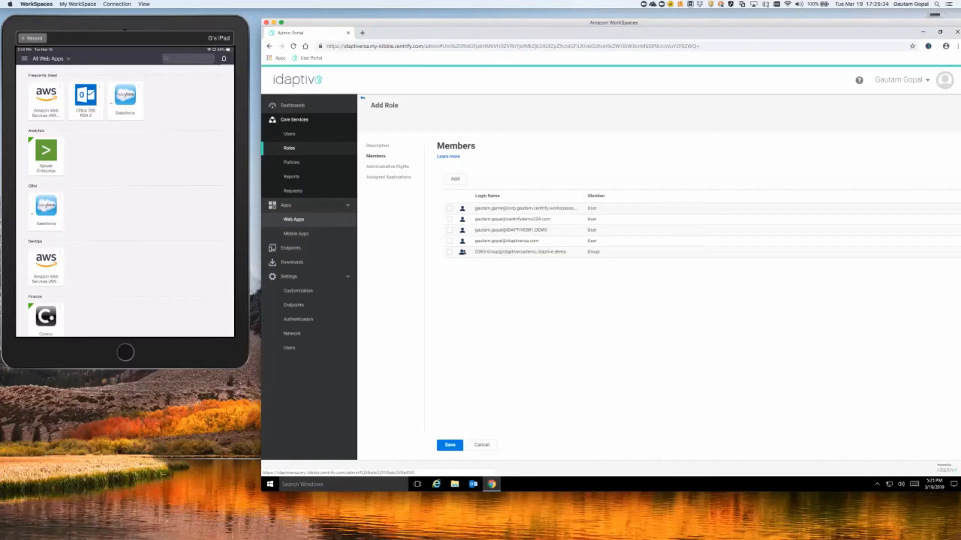
Open the Web Apps list in a separate browser tab and open the Office 365 app's settings
{"action": "right_click", "coordinate": [303, 220]}
{"action": "key", "text": "Escape"}
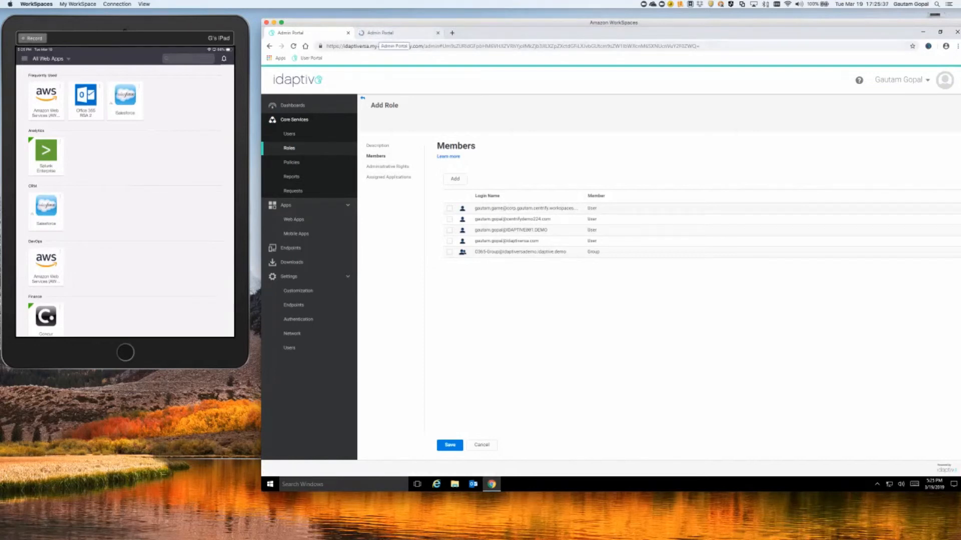
{"action": "left_click", "coordinate": [380, 33]}
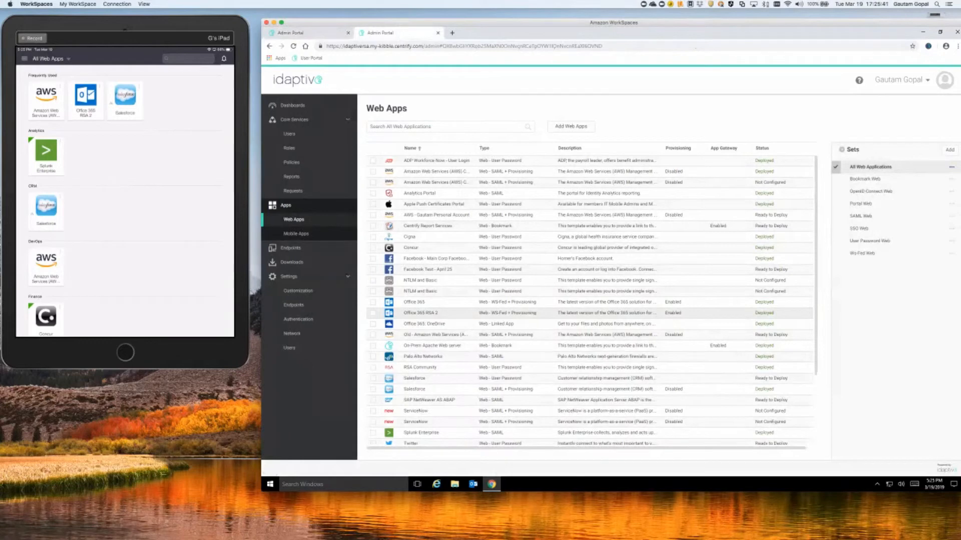
{"action": "left_click", "coordinate": [413, 302]}
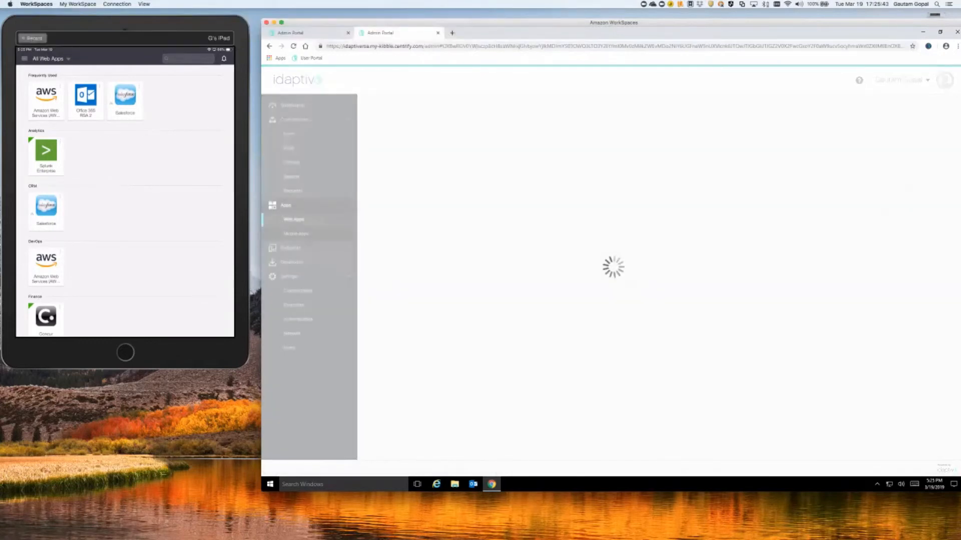
In the Office 365 app's permissions, search for O365 and add O365_USERS
{"action": "left_click", "coordinate": [378, 167]}
{"action": "left_click", "coordinate": [446, 178]}
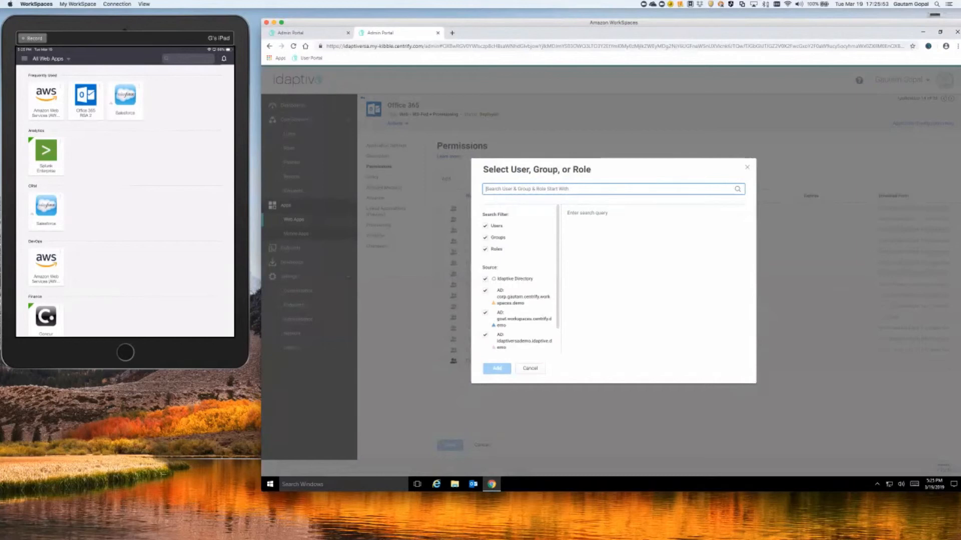
{"action": "type", "text": "O365"}
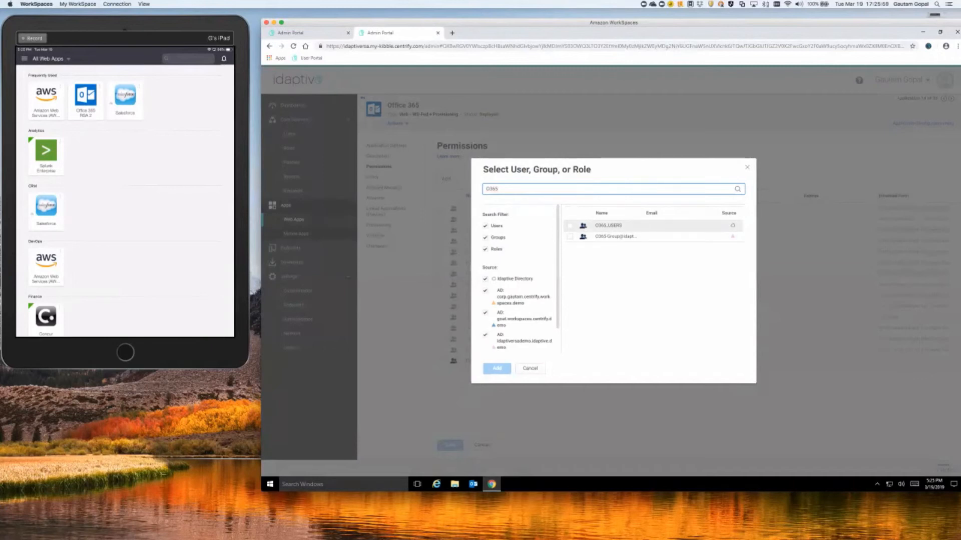
{"action": "left_click", "coordinate": [570, 226]}
{"action": "left_click", "coordinate": [496, 368]}
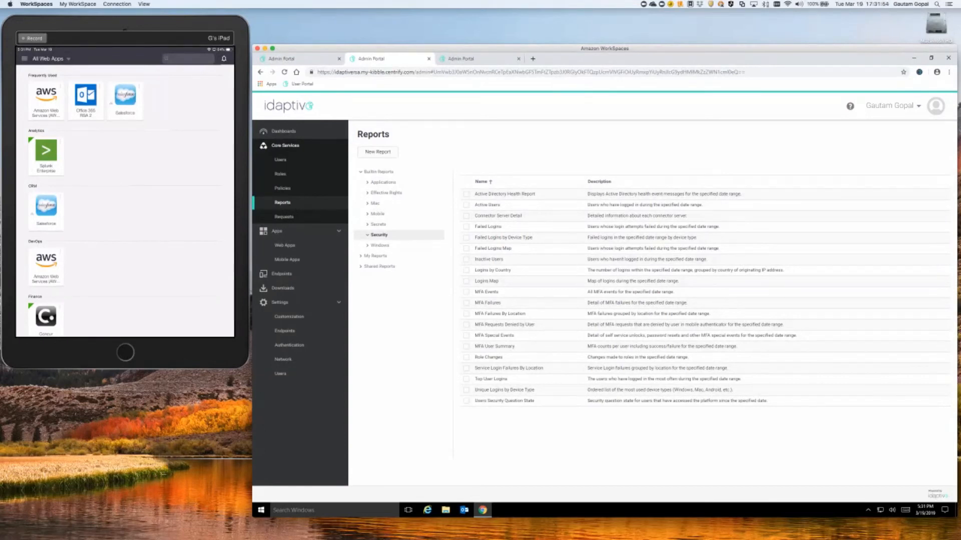
Check My Reports and the built-in Security reports, and examine the Failed Logins report with its available actions
{"action": "left_click", "coordinate": [375, 256]}
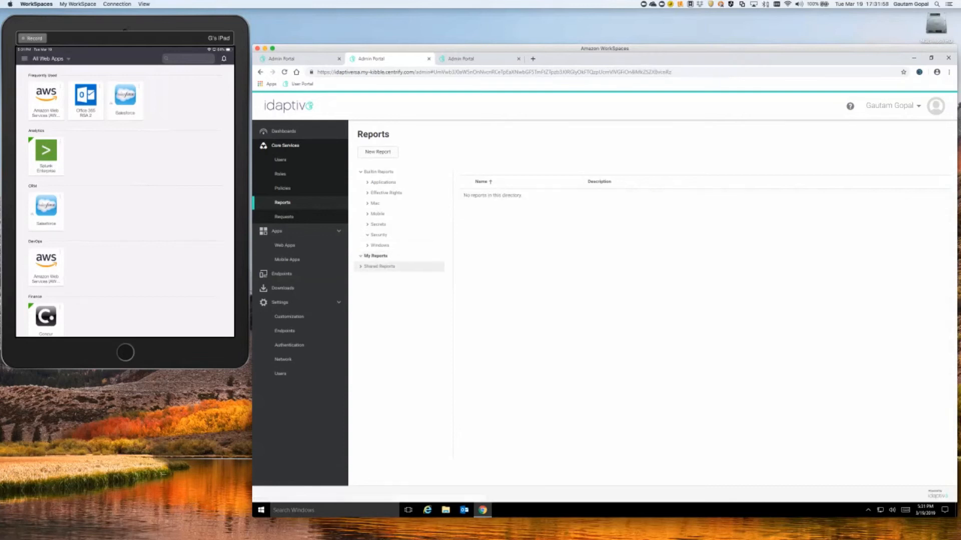
{"action": "left_click", "coordinate": [379, 235]}
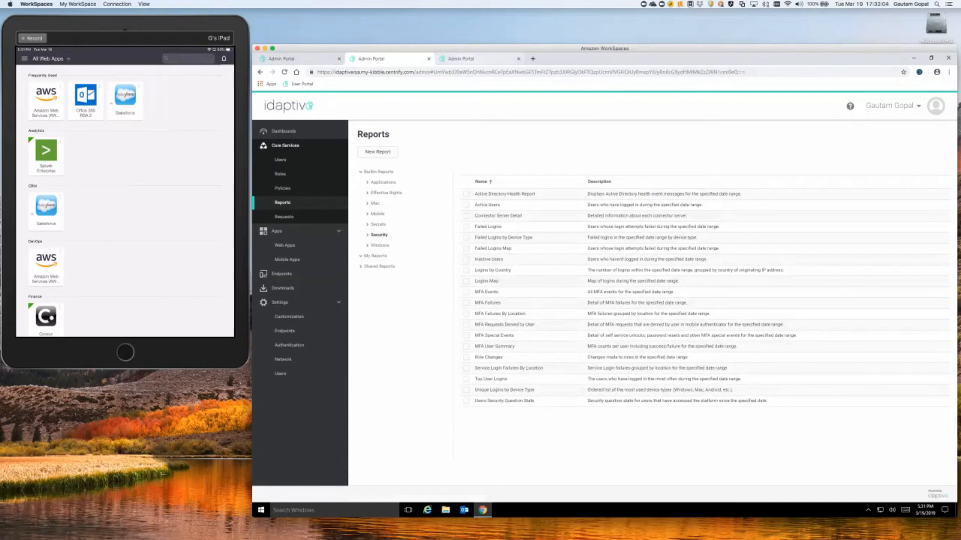
{"action": "left_click", "coordinate": [463, 59]}
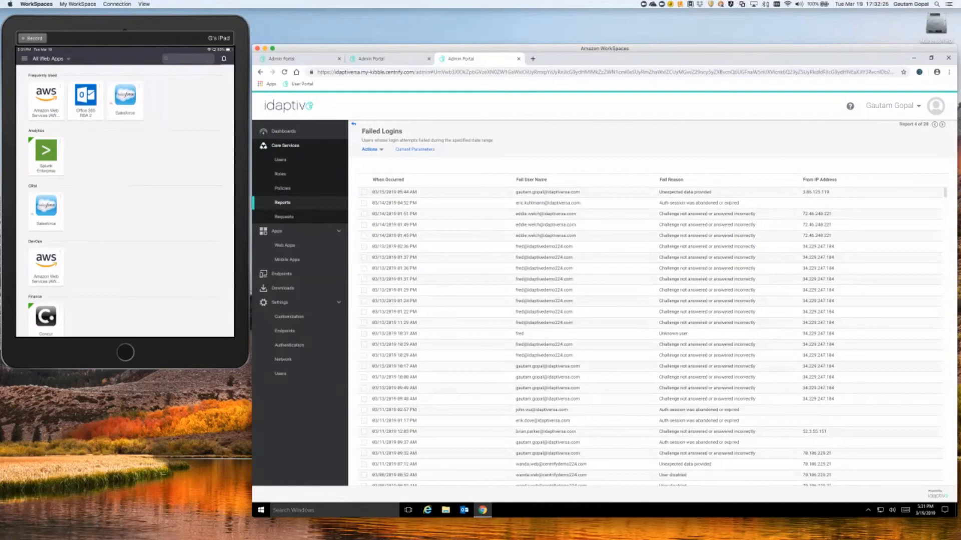
{"action": "left_click", "coordinate": [370, 149]}
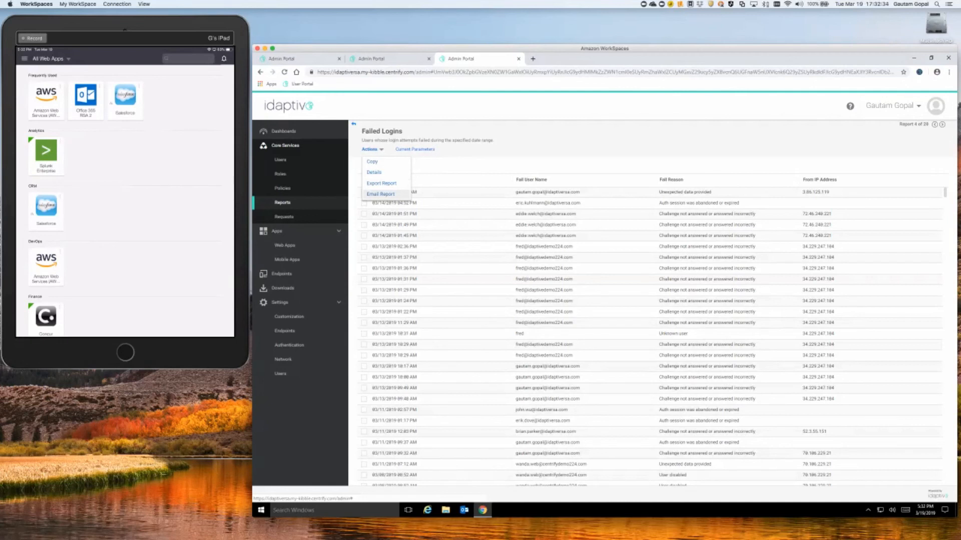
{"action": "key", "text": "Escape"}
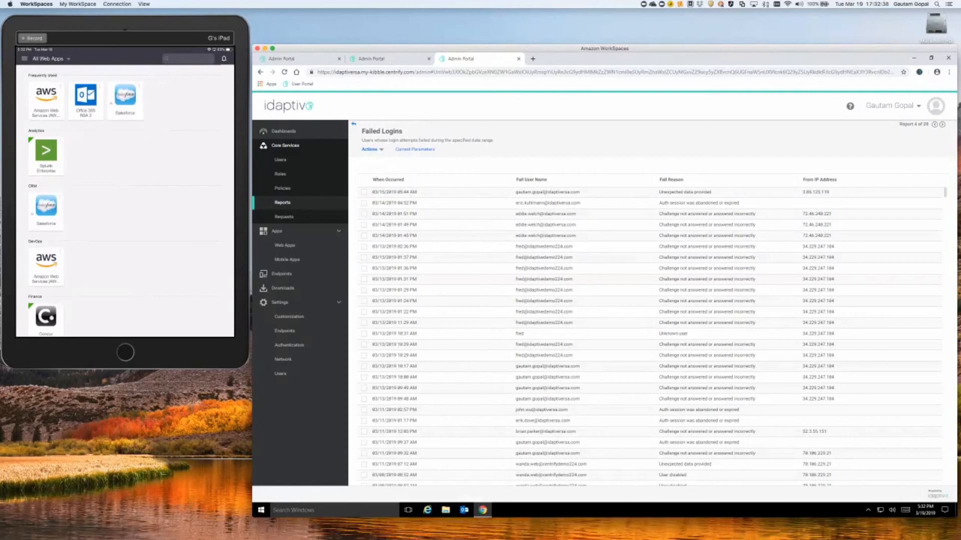